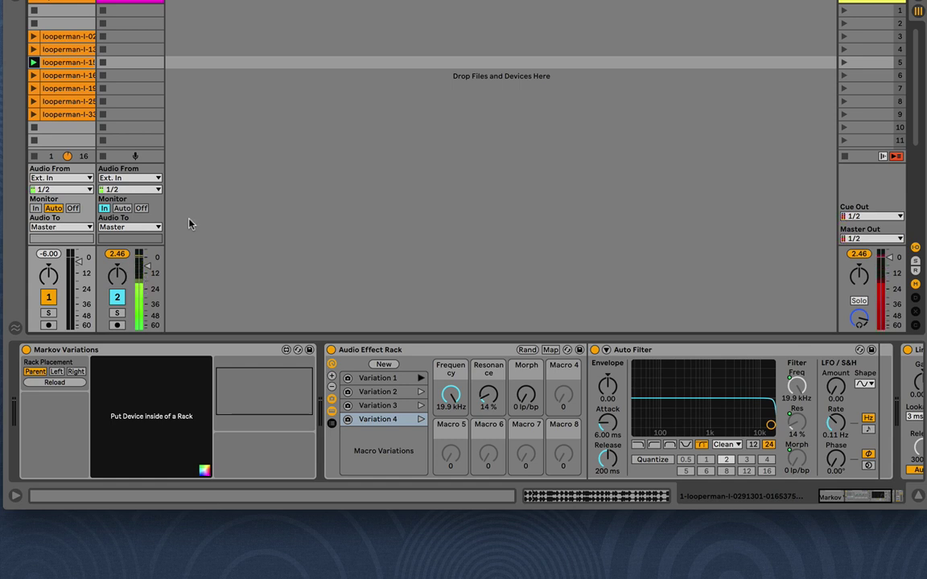
Select the Audio Effect Rack's macro variations one by one, from Variation 1 through Variation 4
left_click(387, 407)
left_click(390, 392)
left_click(393, 378)
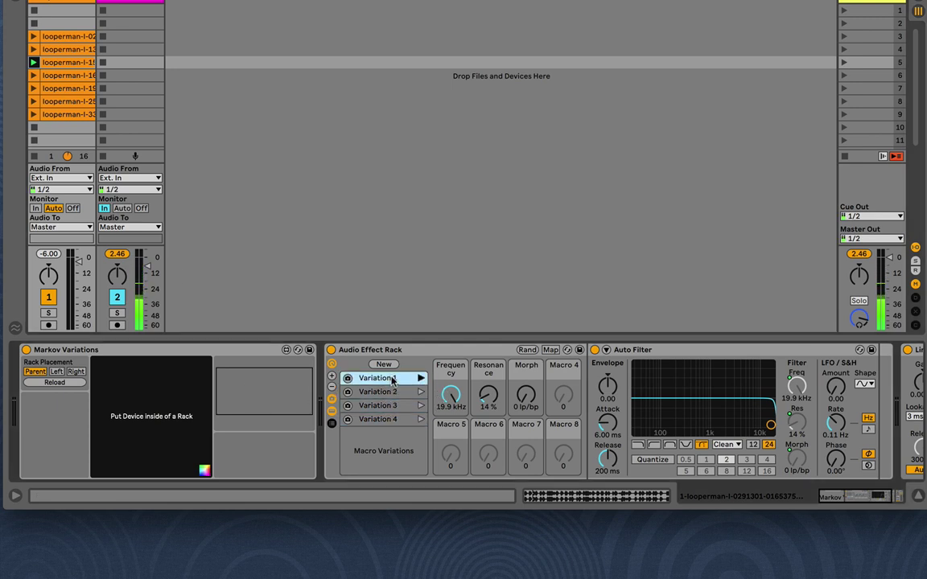
left_click(389, 392)
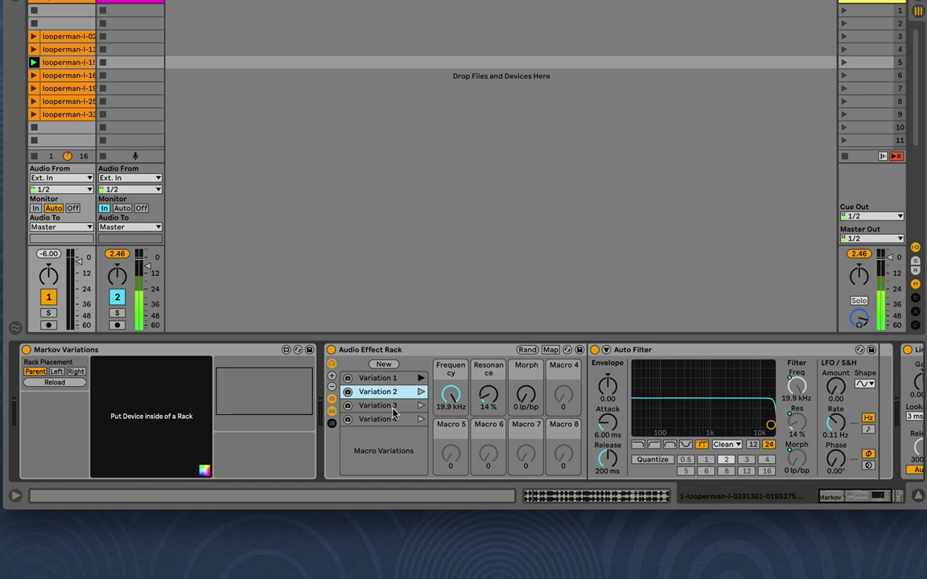
left_click(392, 405)
left_click(393, 419)
Recall Variations 1, 3 and 4 in the Audio Effect Rack to hear each one, and return to Variation 1
left_click(417, 378)
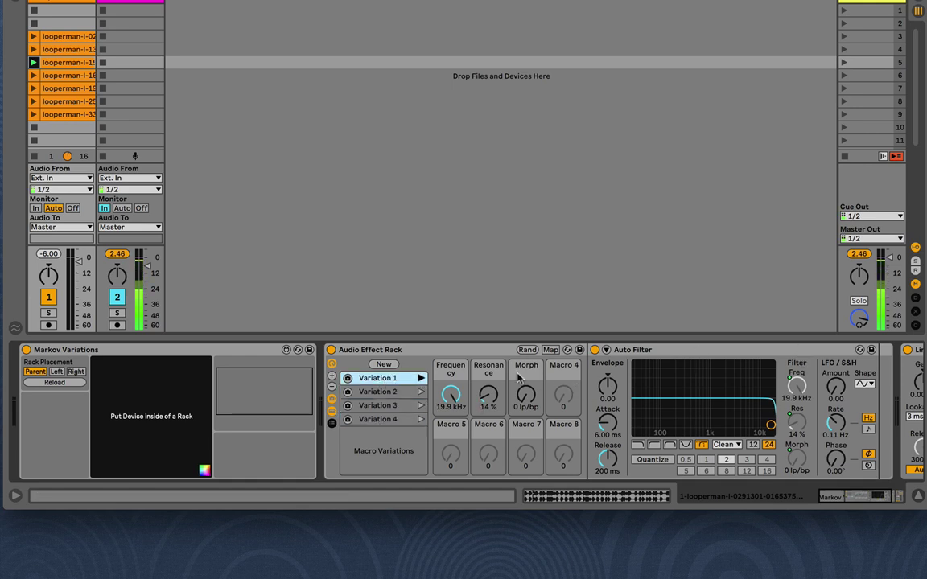
left_click(420, 378)
left_click(421, 406)
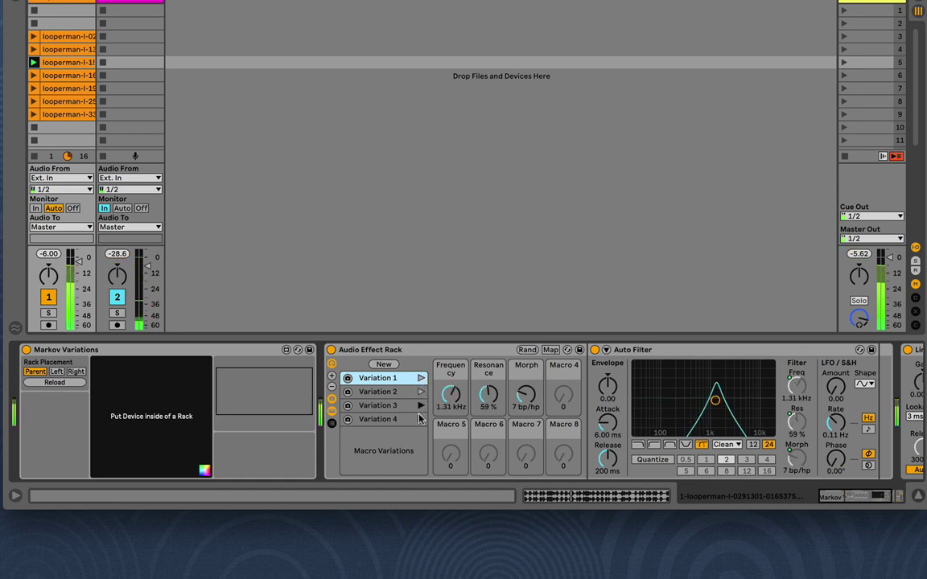
left_click(421, 419)
left_click(421, 378)
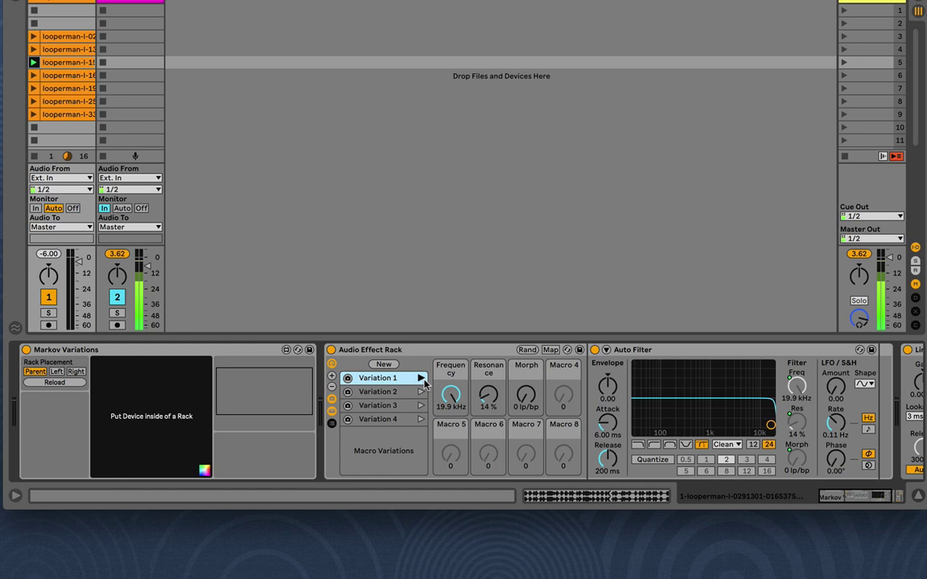
left_click(442, 350)
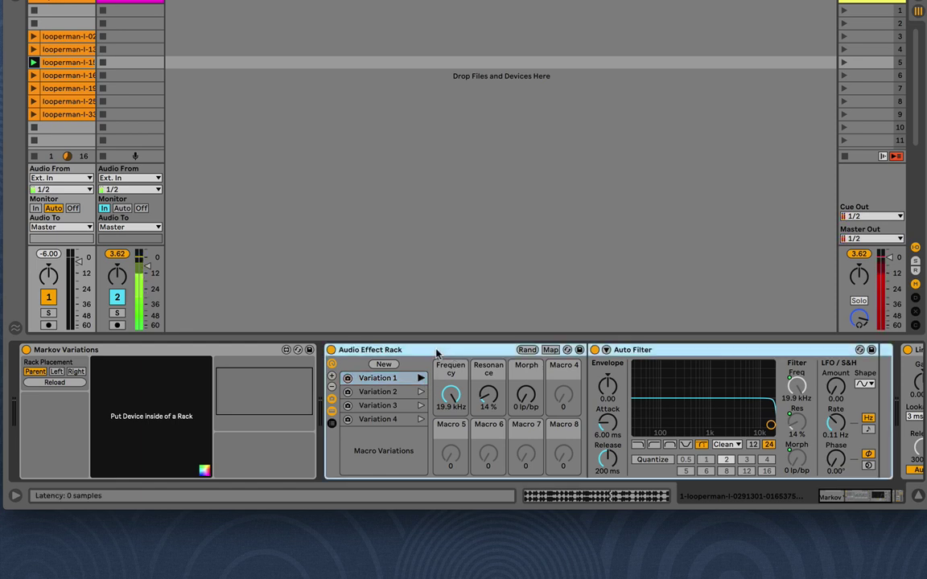
left_click(54, 364)
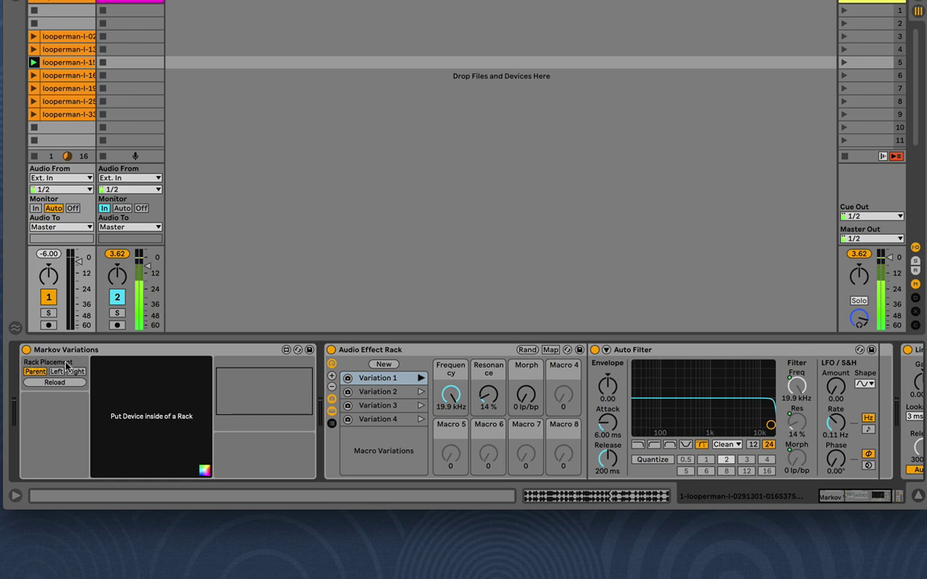
left_click(395, 349)
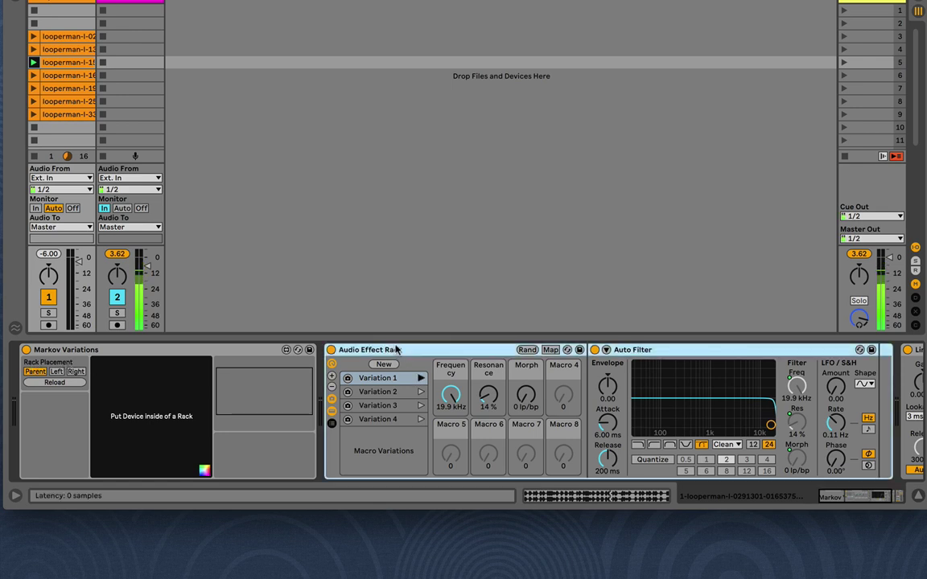
left_click(118, 366)
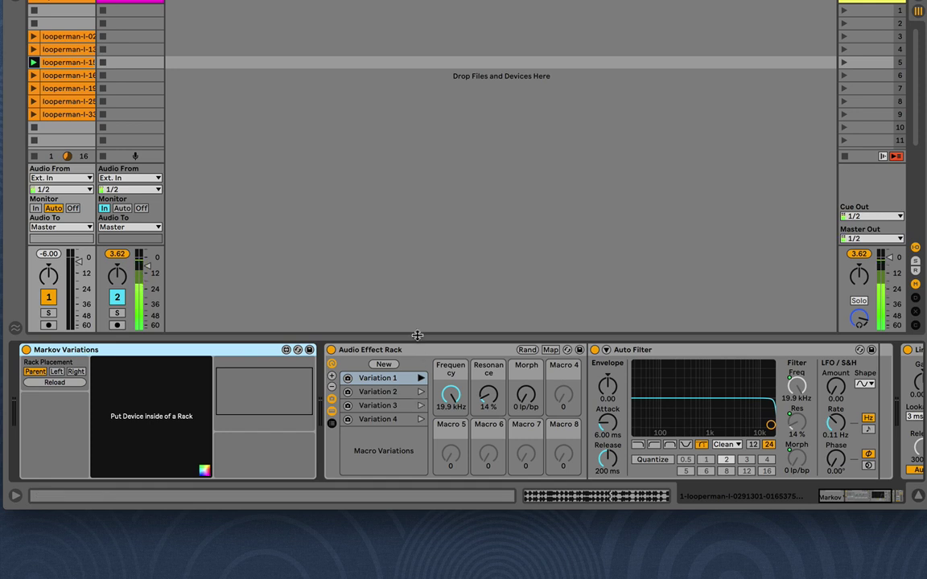
Recall Variation 4 in the Audio Effect Rack and set the Markov Variations rack placement to Right
left_click(418, 401)
left_click(80, 372)
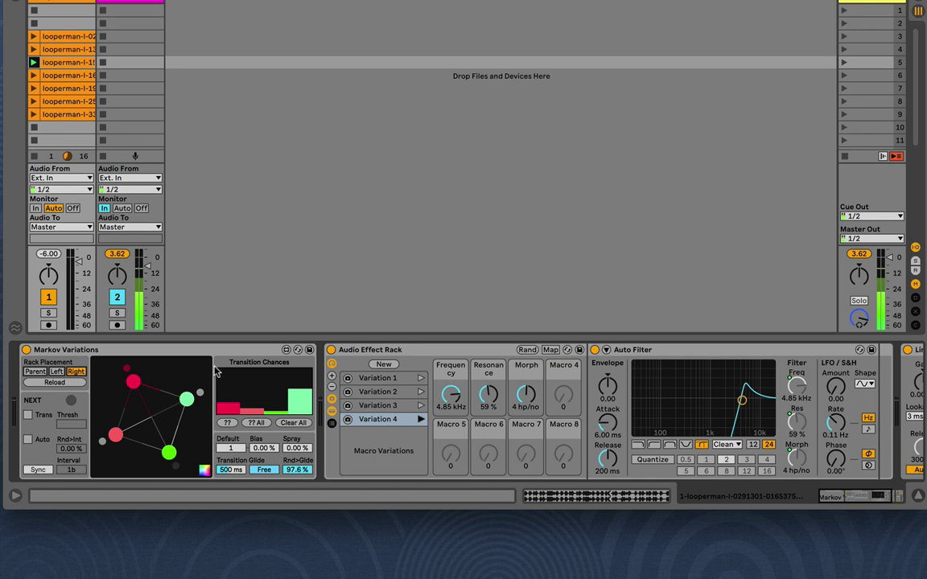
Set the rack placement to Parent and move Markov Variations inside the Audio Effect Rack, in front of Auto Filter
left_click(37, 372)
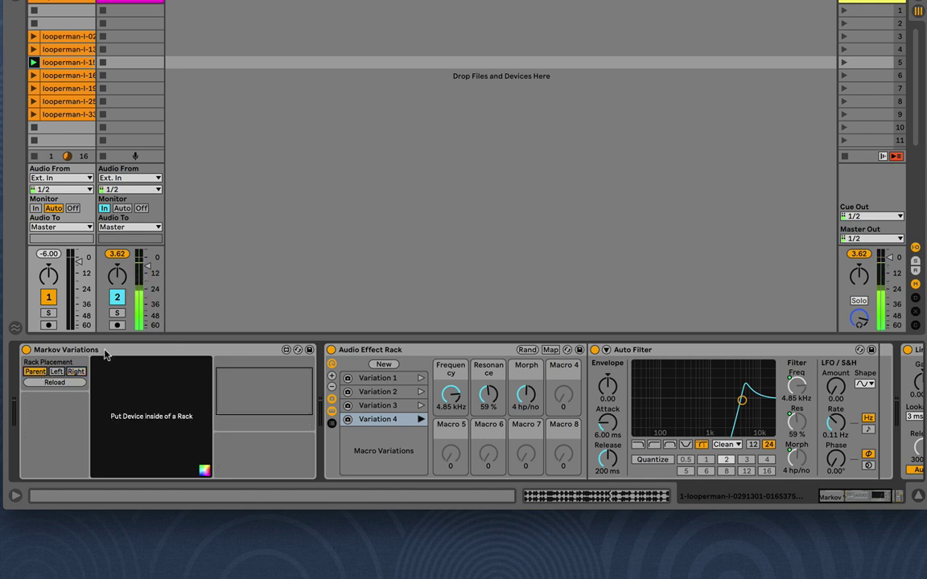
left_click_drag(86, 350, 593, 385)
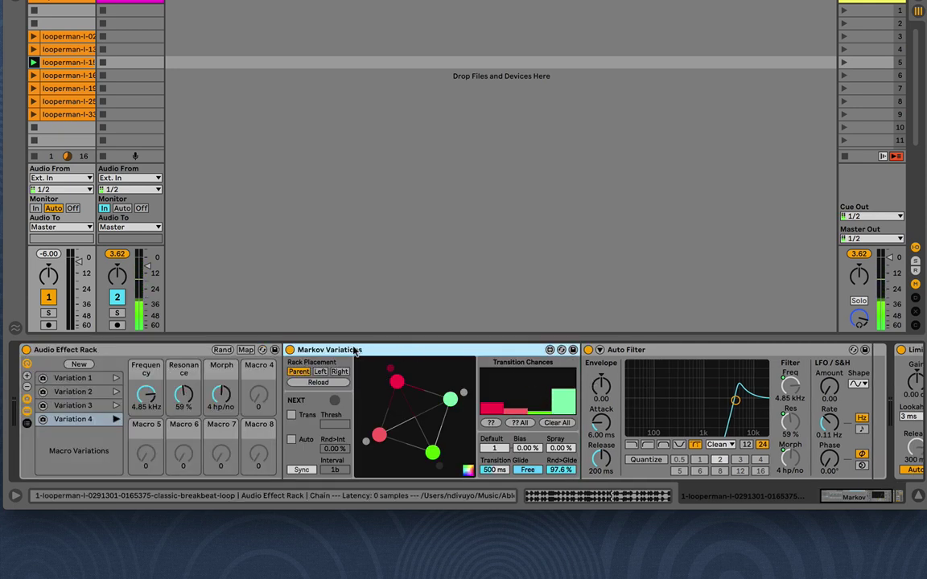
Move Markov Variations back out in front of the Audio Effect Rack and set its rack placement to Right
left_click_drag(354, 349, 21, 366)
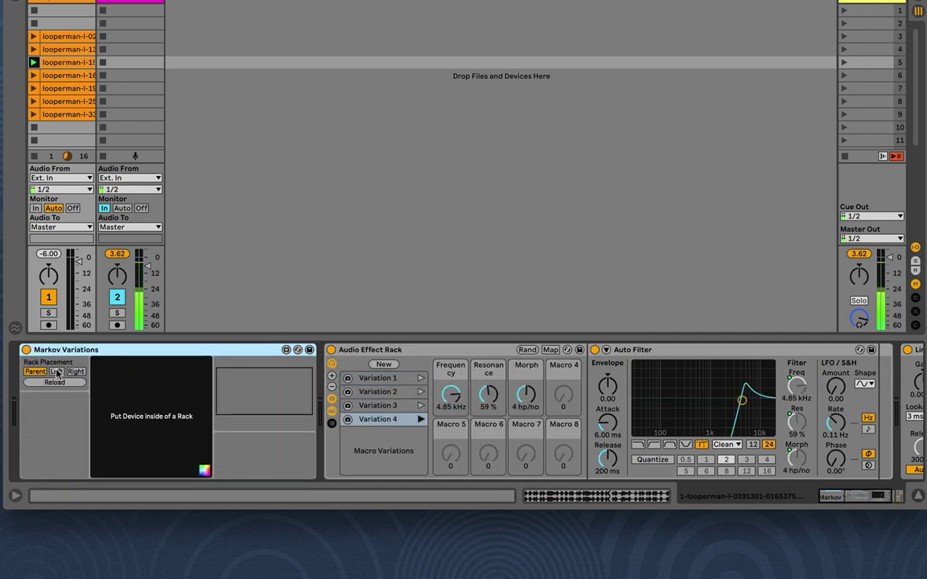
left_click(81, 371)
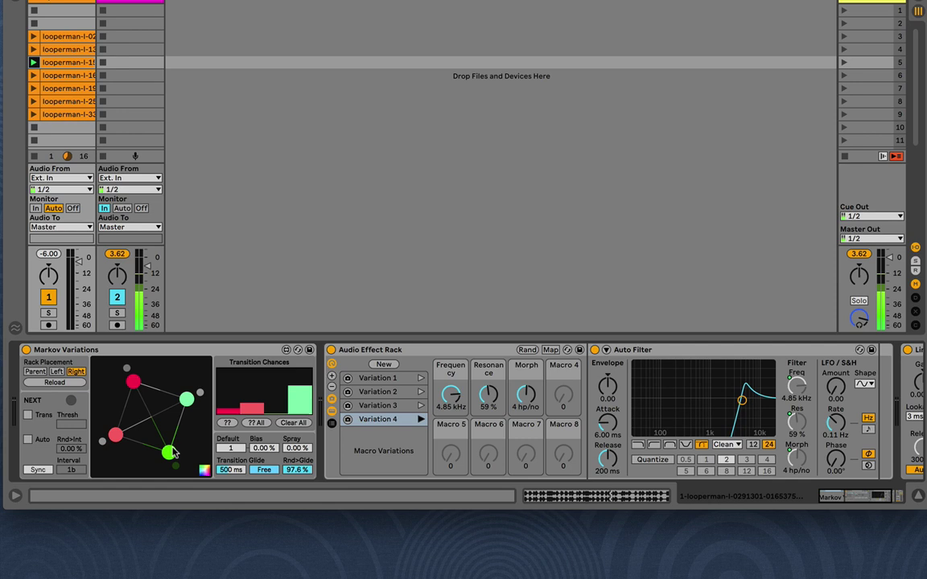
Add a fifth macro variation to the Audio Effect Rack and delete it again
left_click(383, 365)
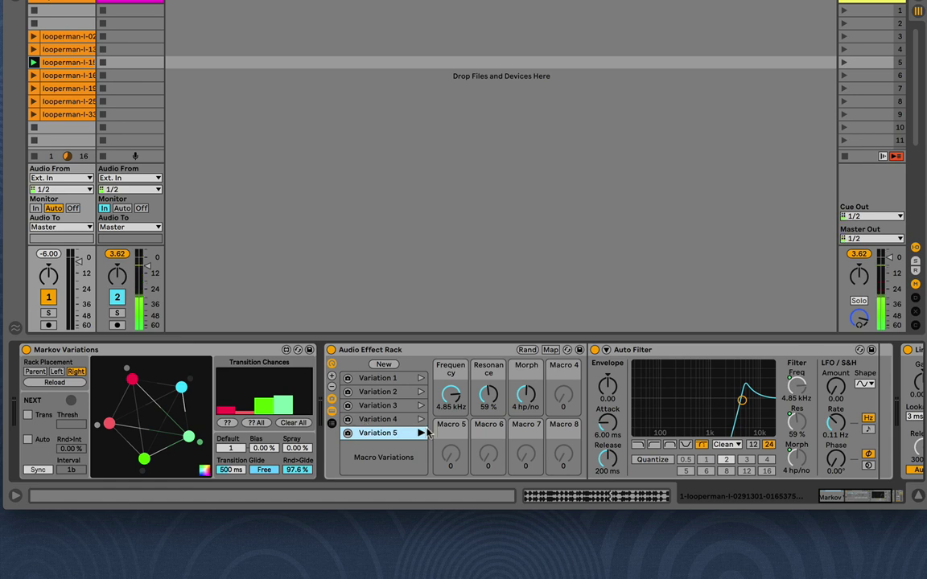
key("Delete")
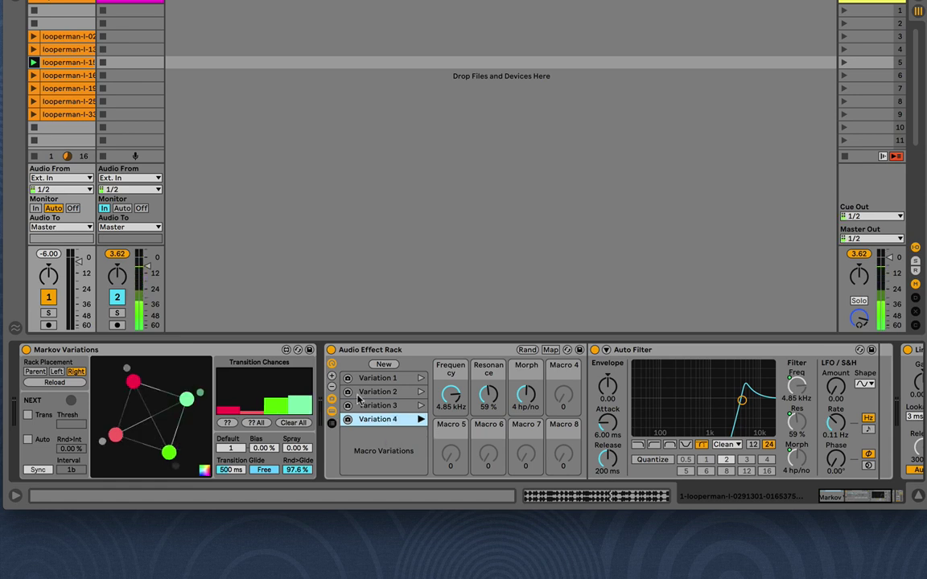
Recall Variation 1 in the rack and inspect the transition chances of the Variation 4 and Variation 1 nodes
left_click(418, 379)
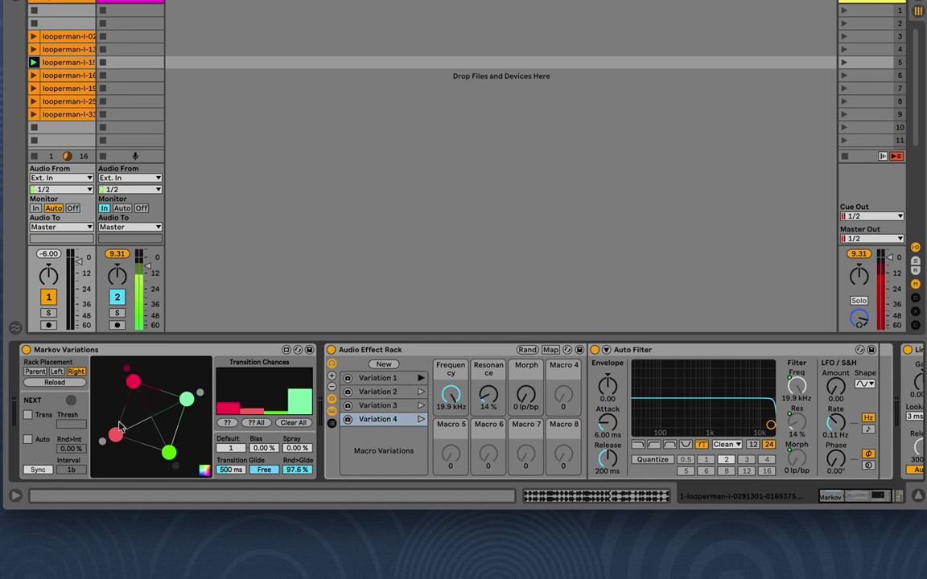
left_click(196, 396)
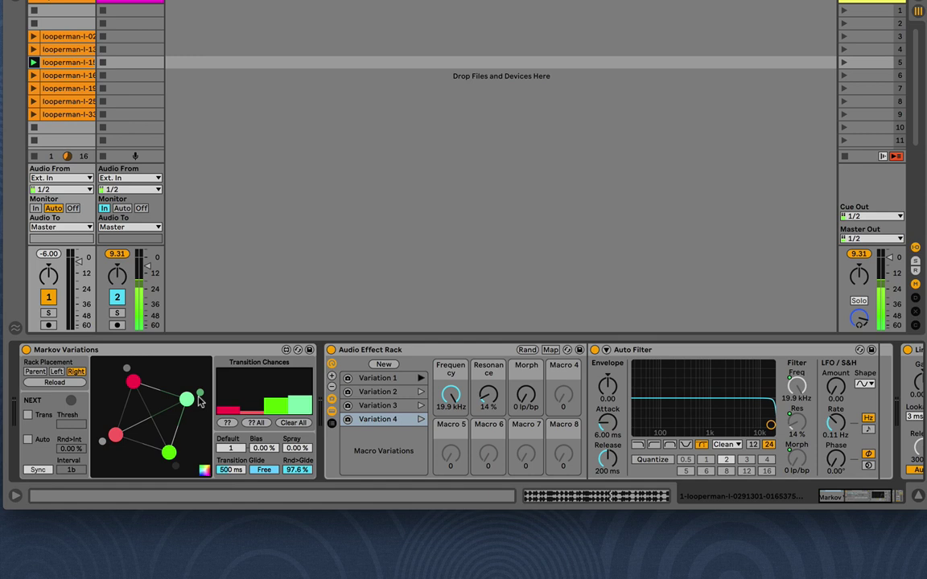
left_click(134, 381)
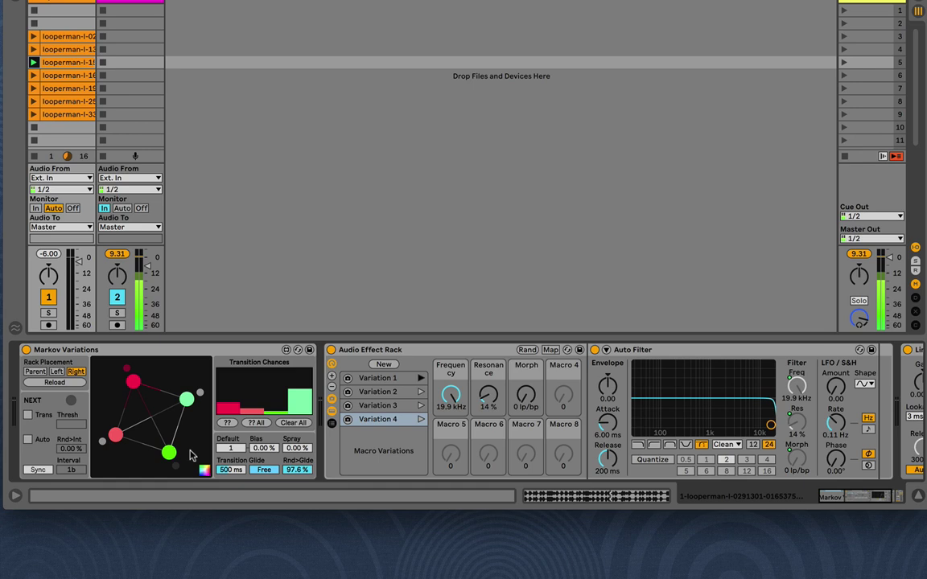
Activate the graph nodes for Variations 1, 4, 2 and 3 in turn, and return to the Variation 1 node
left_click(135, 384)
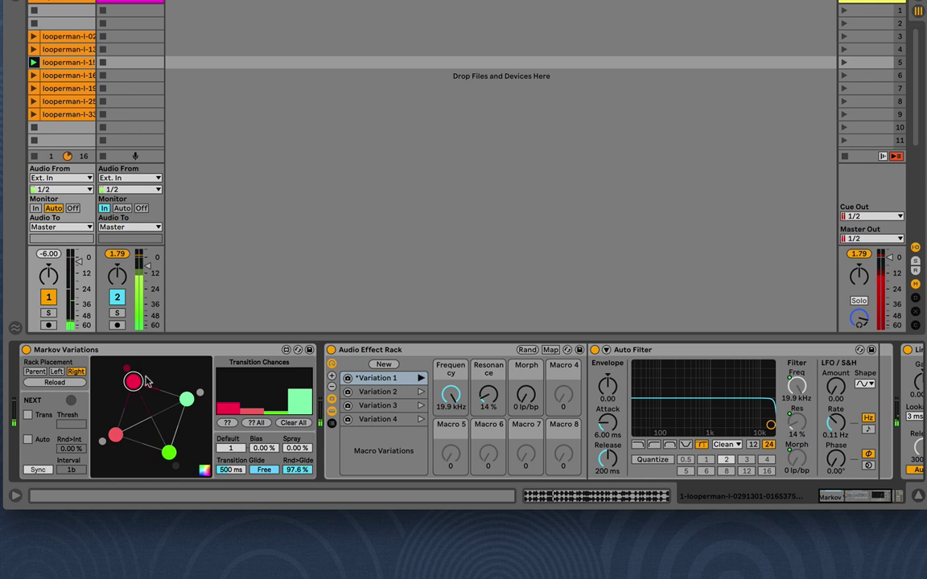
left_click(189, 400)
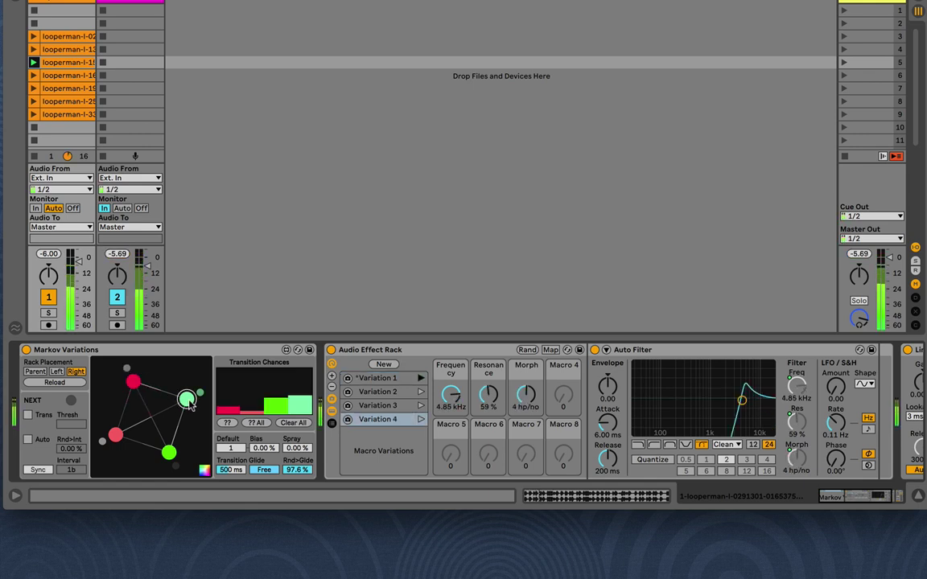
left_click(115, 437)
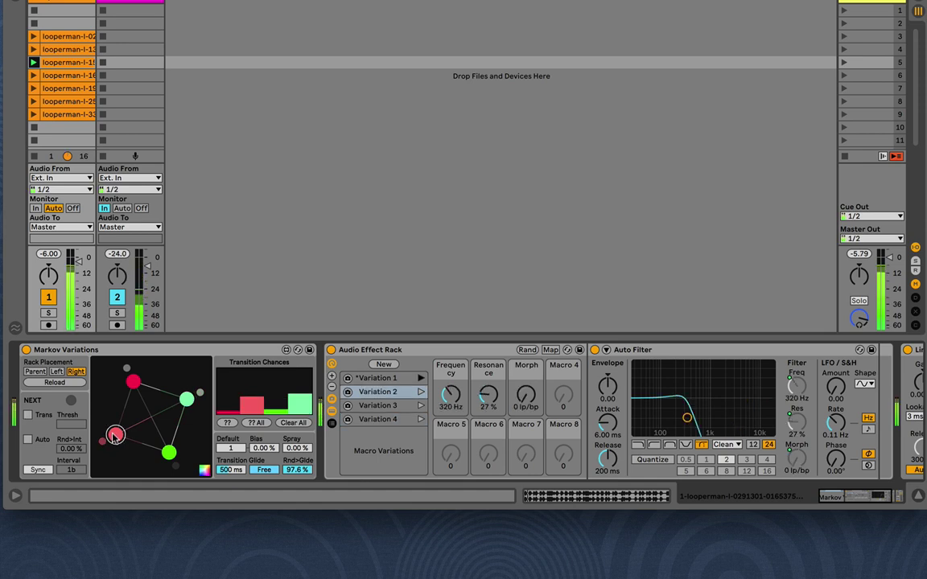
left_click(167, 453)
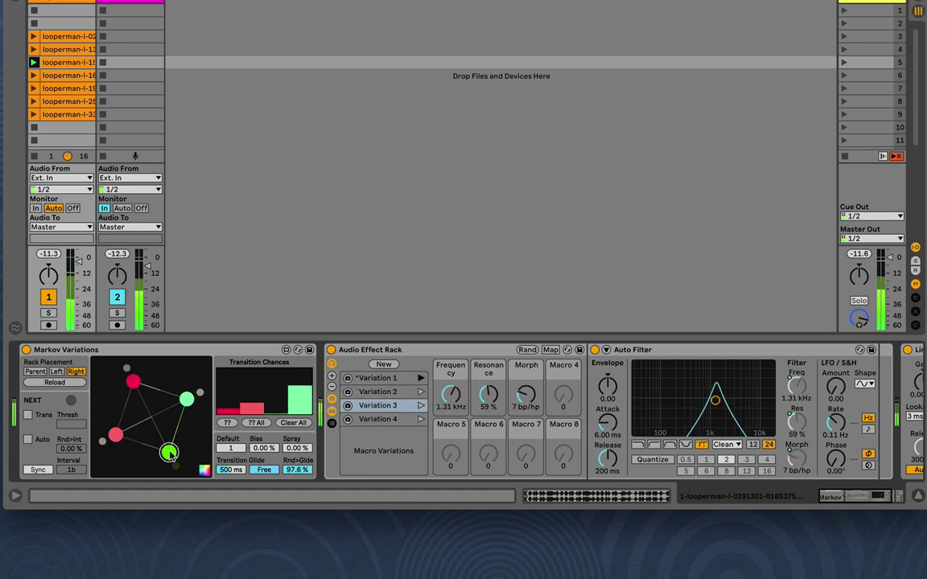
left_click(134, 383)
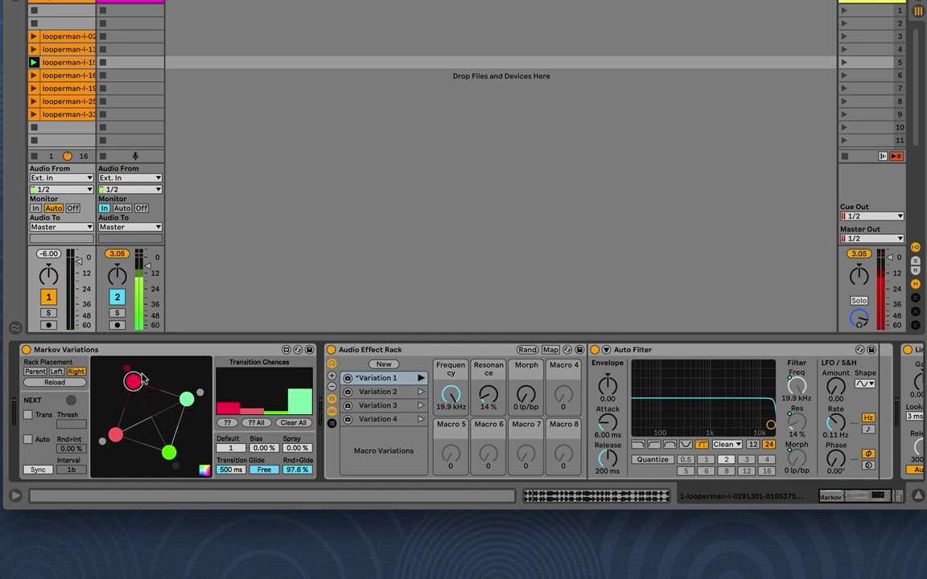
Try different distributions of the Variation 1 node's transition chances by raising the bars of the various target variations
left_click_drag(232, 406, 260, 407)
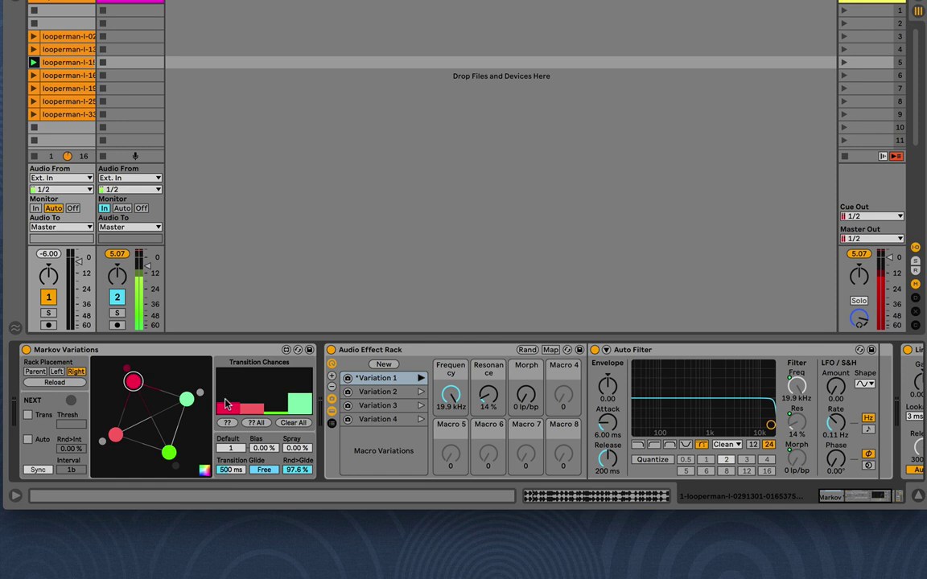
mouse_move(227, 404)
left_mouse_down()
mouse_move(225, 367)
mouse_move(206, 347)
mouse_move(229, 370)
mouse_move(226, 390)
left_mouse_up()
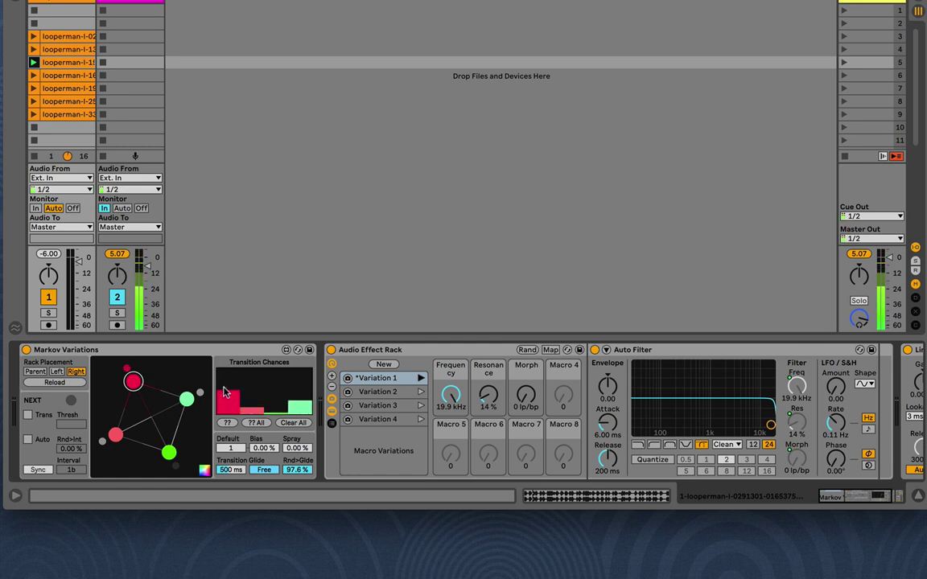
left_click_drag(258, 399, 251, 379)
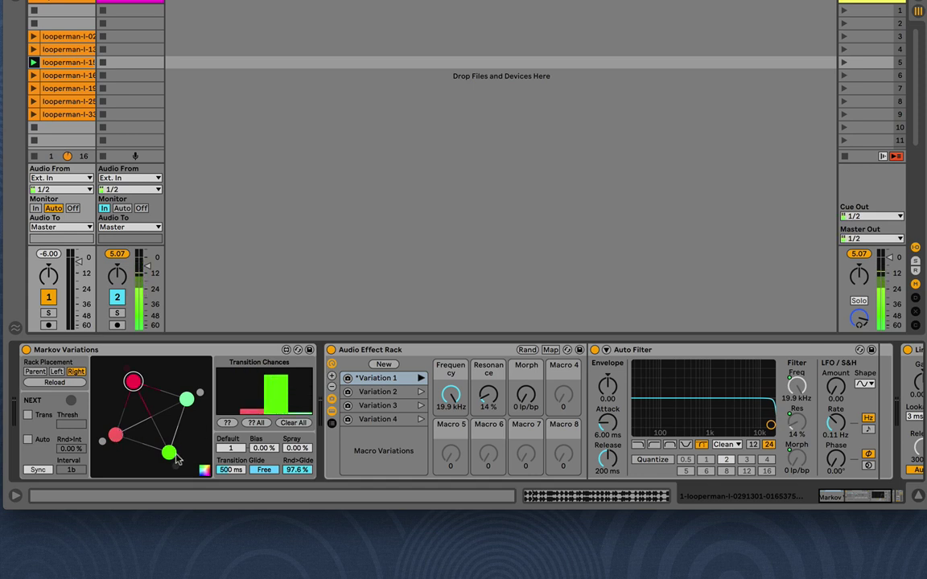
left_click_drag(307, 404, 303, 368)
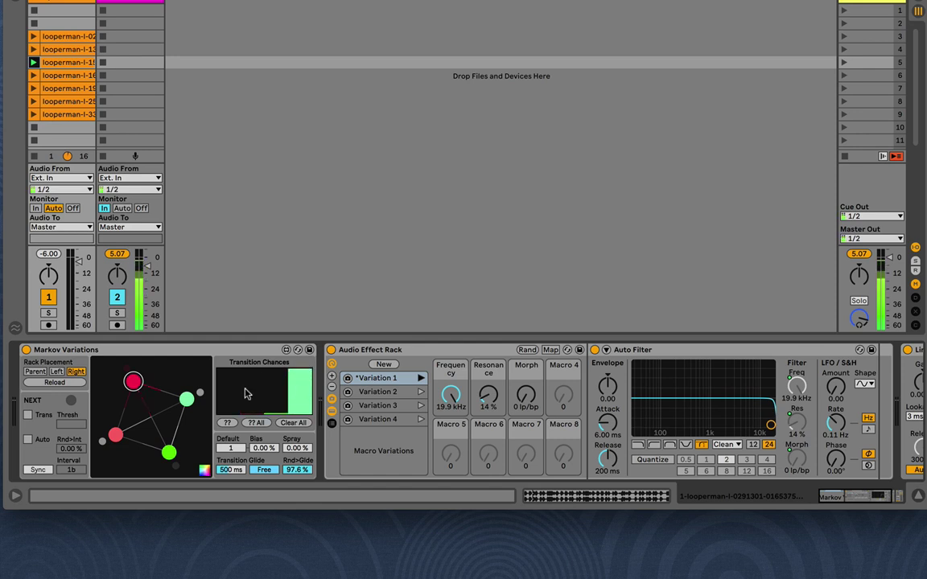
left_click(224, 403)
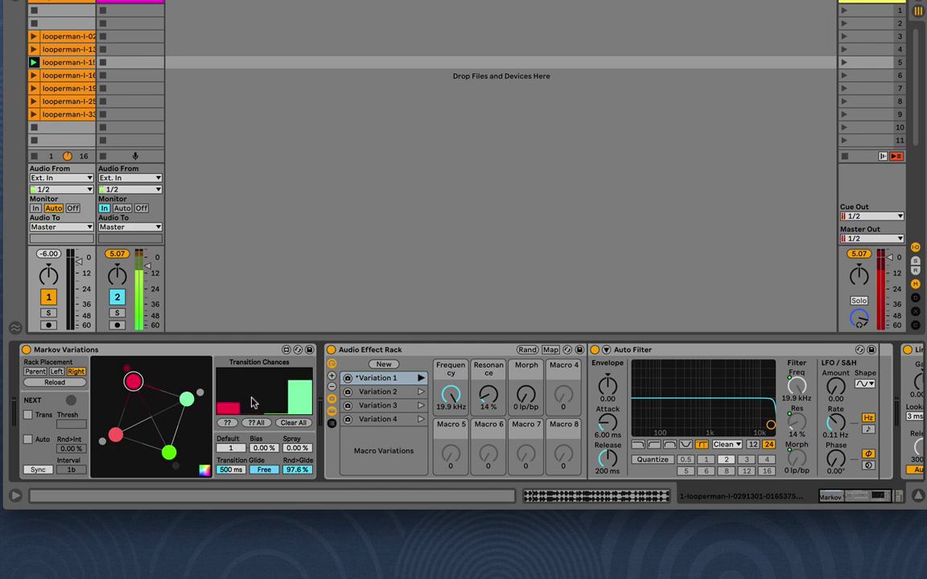
mouse_move(252, 403)
left_mouse_down()
mouse_move(251, 372)
mouse_move(250, 396)
left_mouse_up()
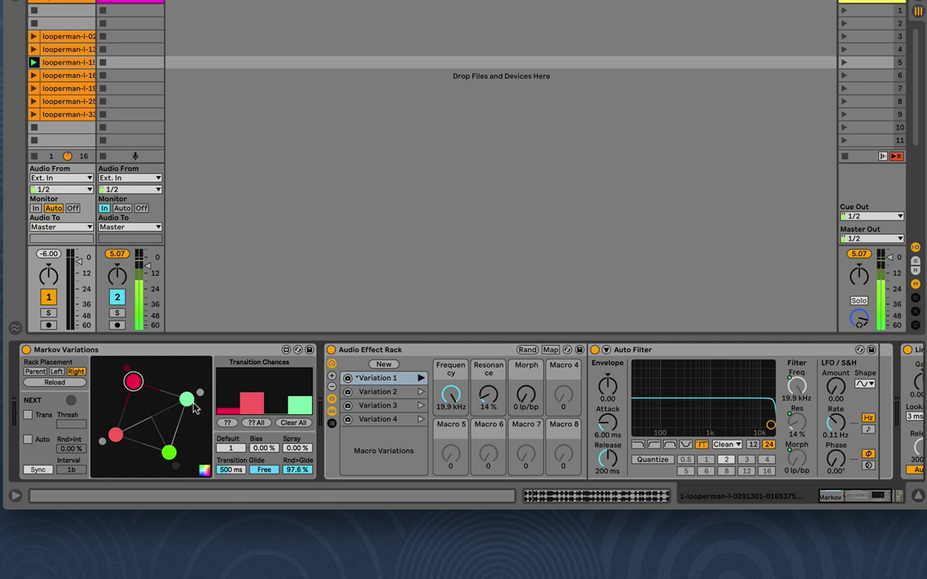
Give Variation 1 a full transition chance to itself, and replace that with a full chance to Variation 2
left_click_drag(230, 400, 224, 363)
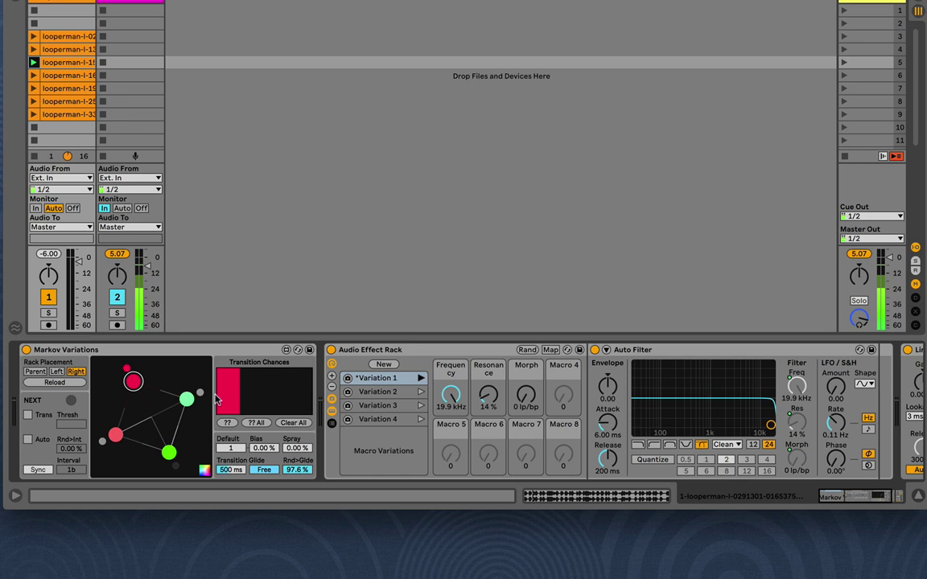
mouse_move(234, 393)
left_mouse_down()
mouse_move(234, 414)
mouse_move(253, 360)
left_mouse_up()
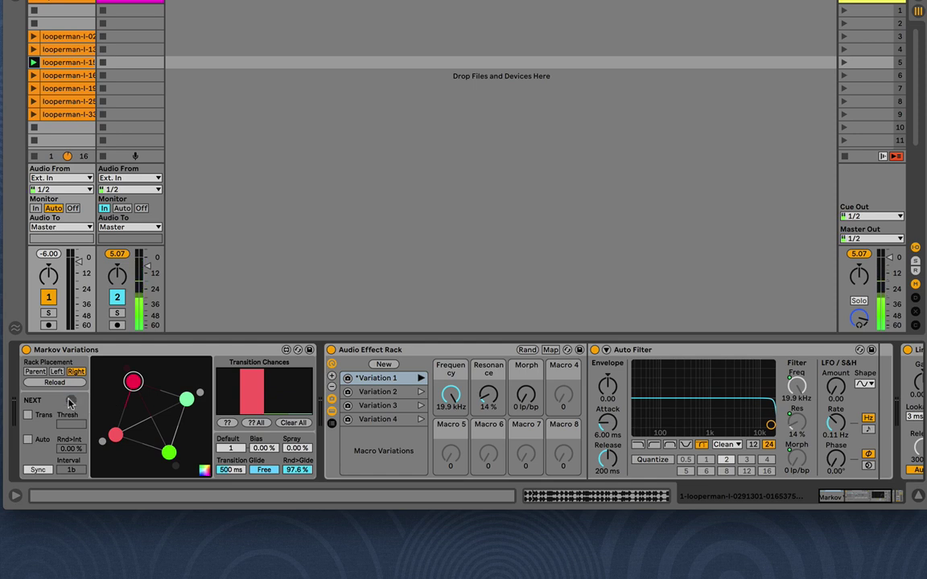
Trigger the next transition from Variation 1, reactivate the Variation 1 node and trigger two more transitions
left_click(71, 402)
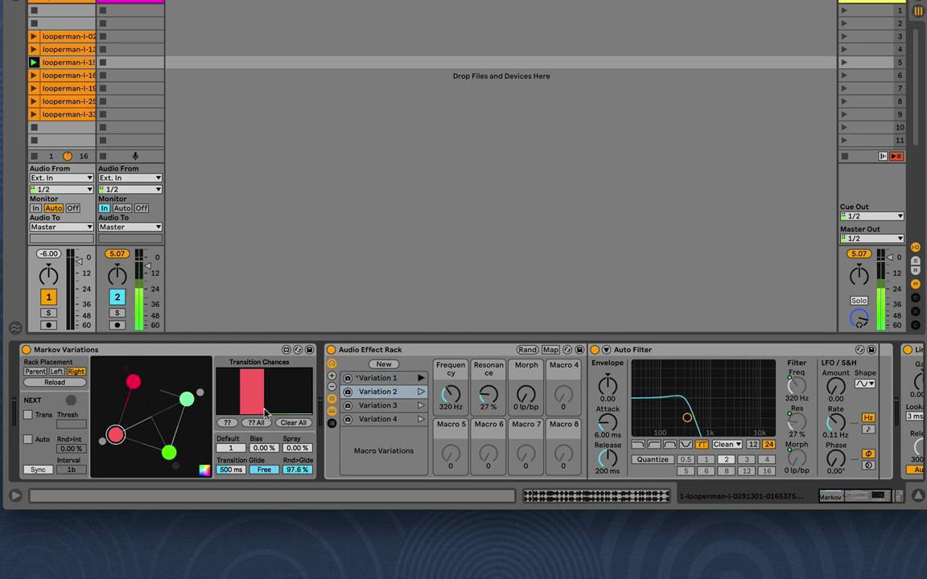
left_click(132, 380)
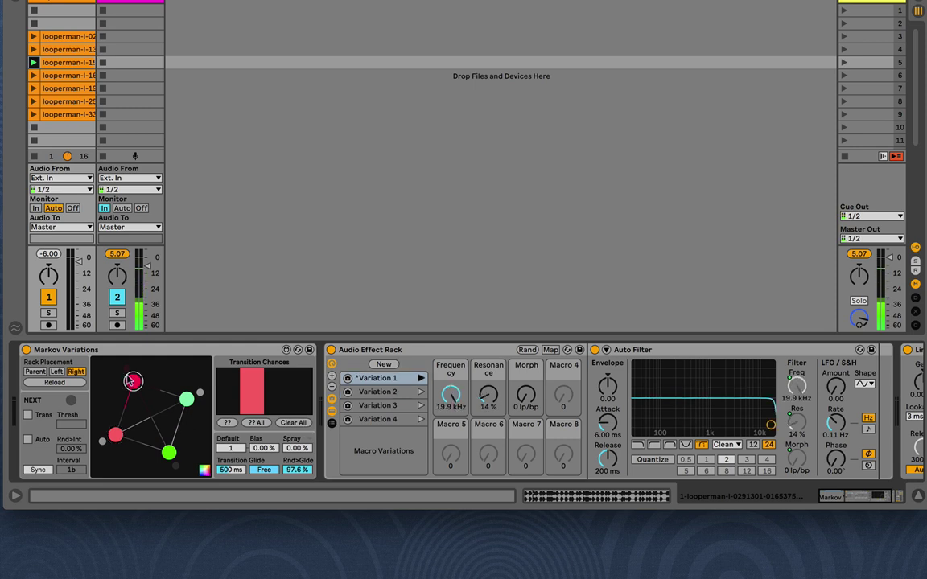
left_click(71, 400)
left_click(71, 402)
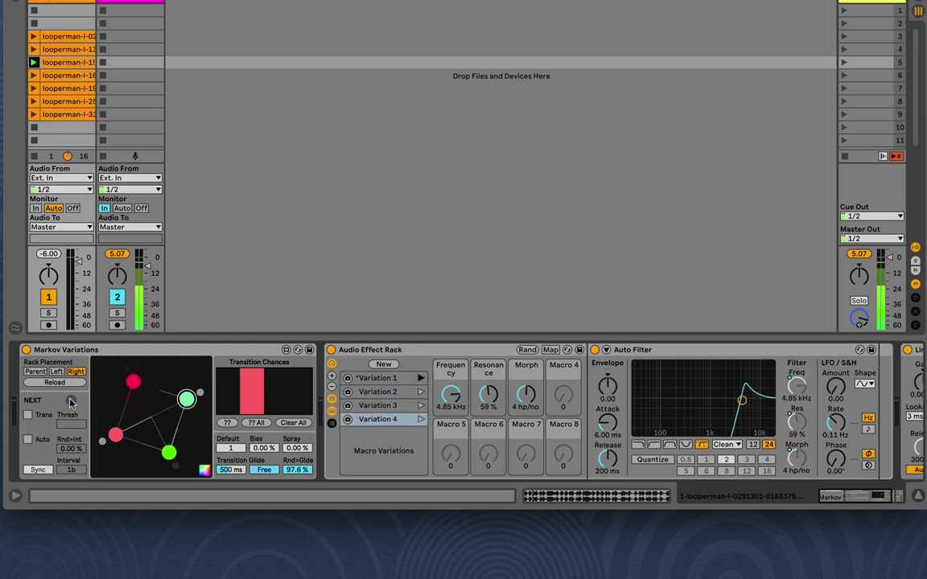
Trigger several successive transitions manually until Variation 1 is active again
left_click(71, 401)
left_click(72, 401)
left_click(73, 403)
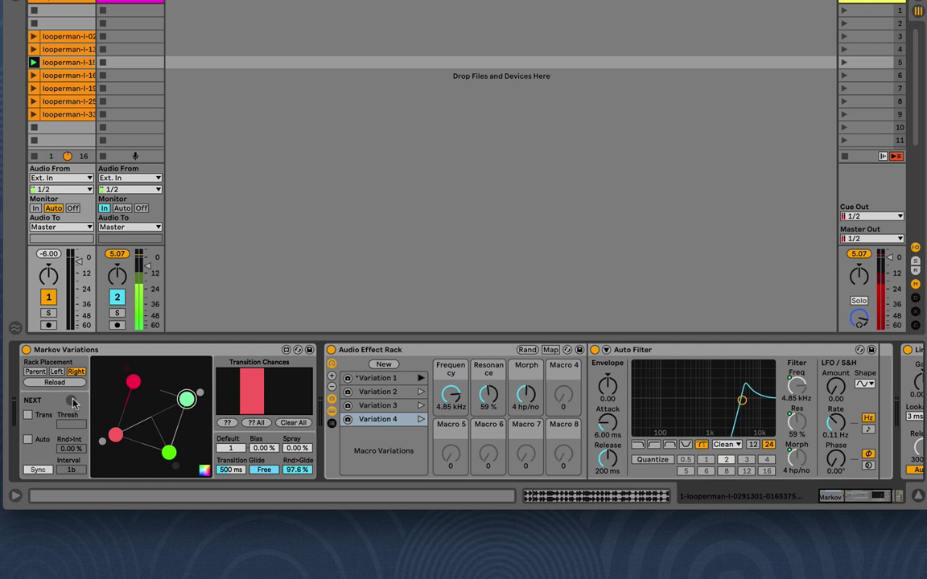
left_click(72, 401)
left_click(72, 401)
left_click(74, 401)
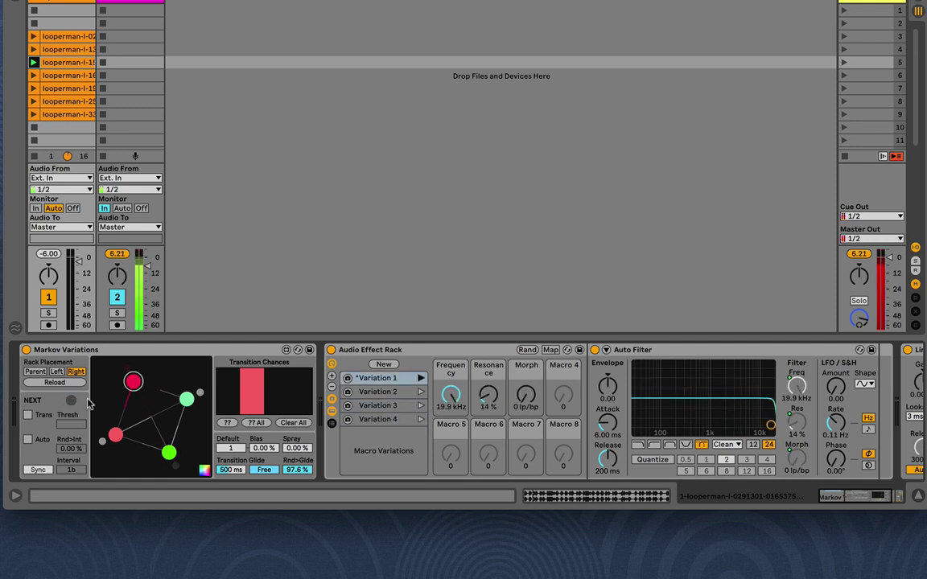
Compare the transition chances of the Variation 2 node with those of the Variation 1 node
left_click(115, 434)
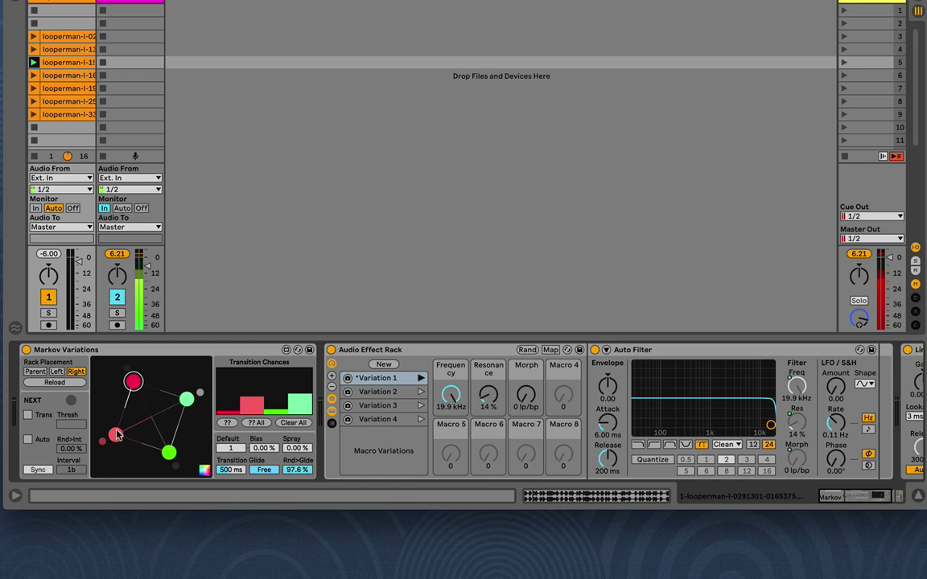
left_click(116, 434)
left_click(134, 386)
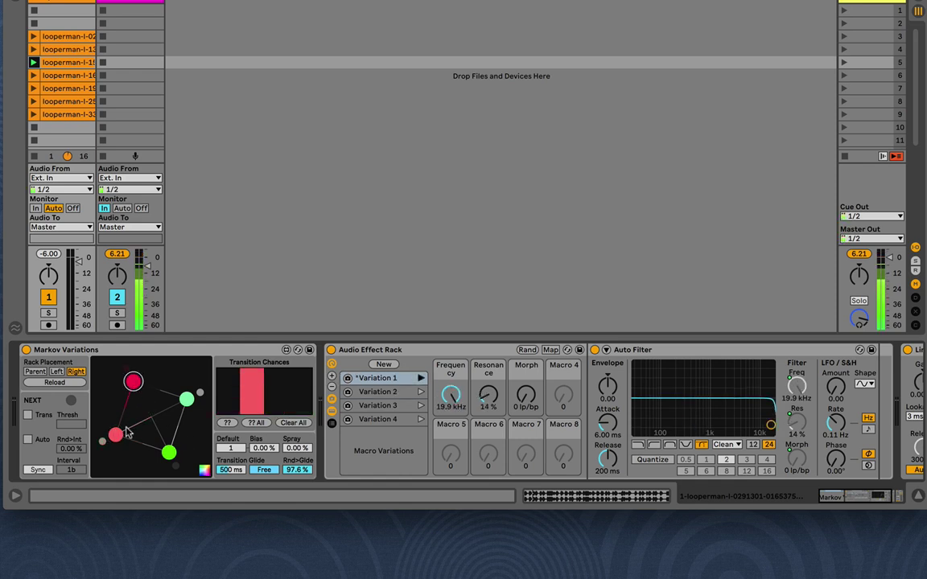
left_click(123, 430)
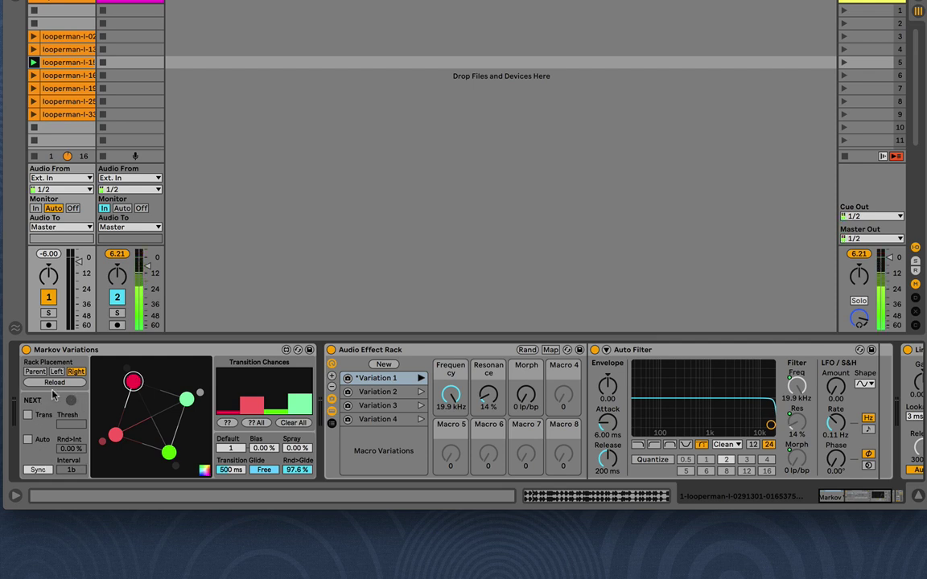
Trigger further transitions from Variation 1 and view the automation and mapping options of the manual Next trigger
left_click(74, 402)
left_click(74, 402)
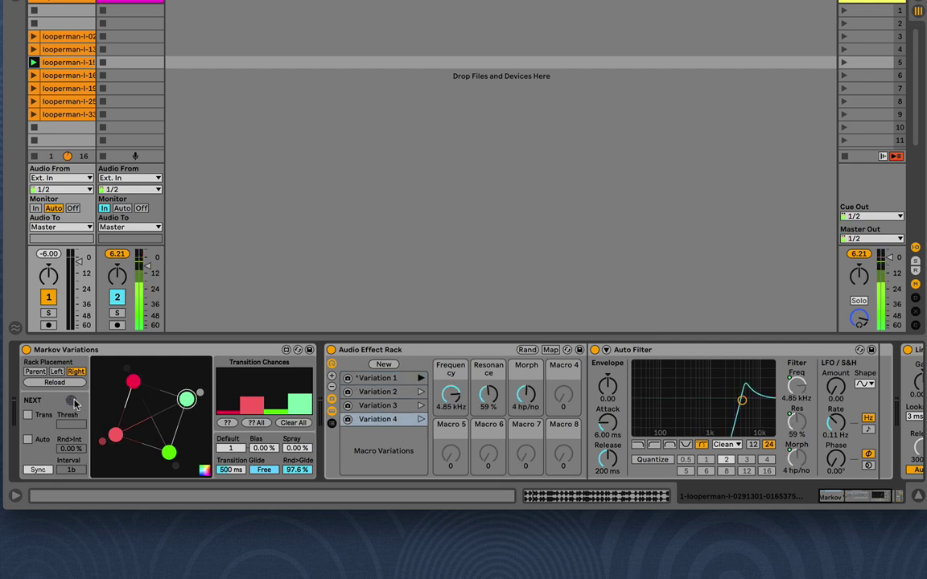
left_click(74, 403)
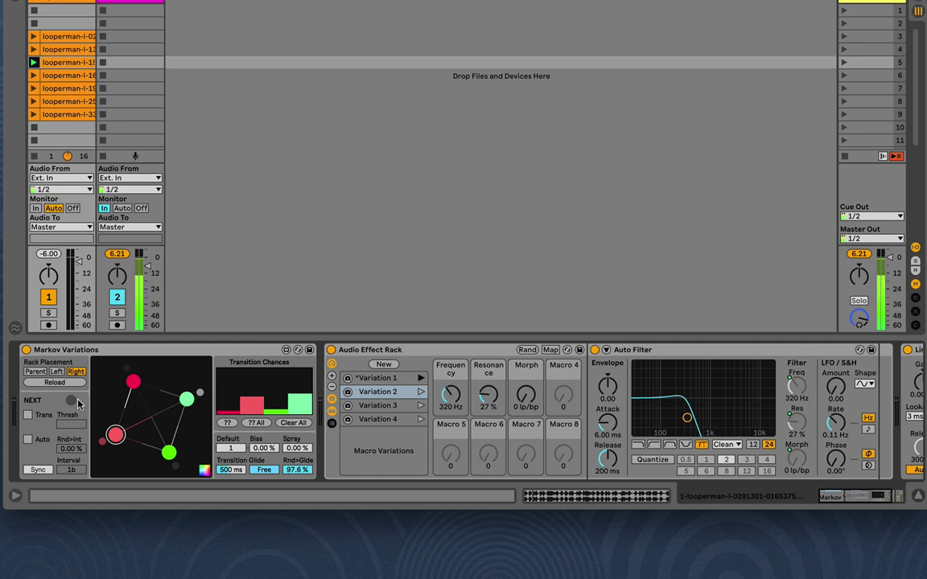
right_click(72, 401)
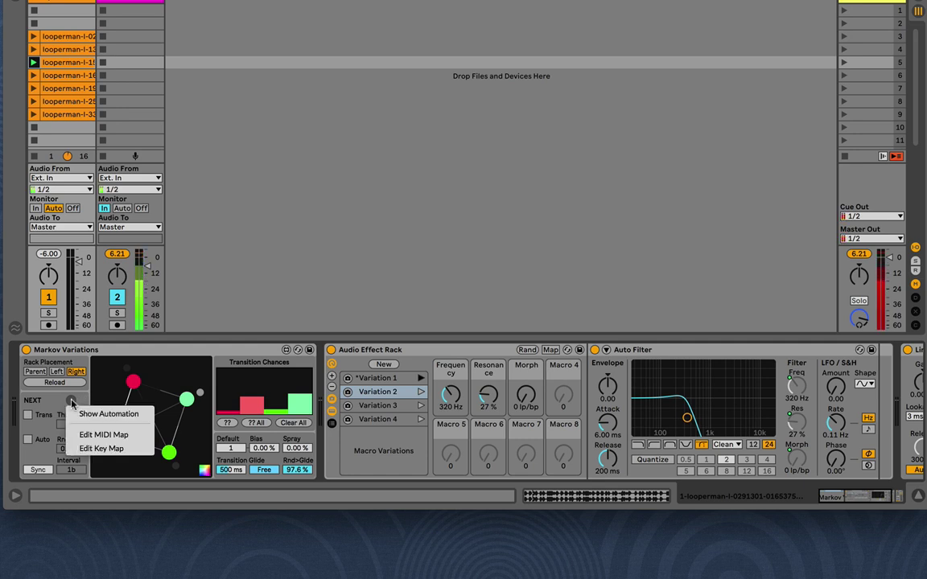
left_click(77, 402)
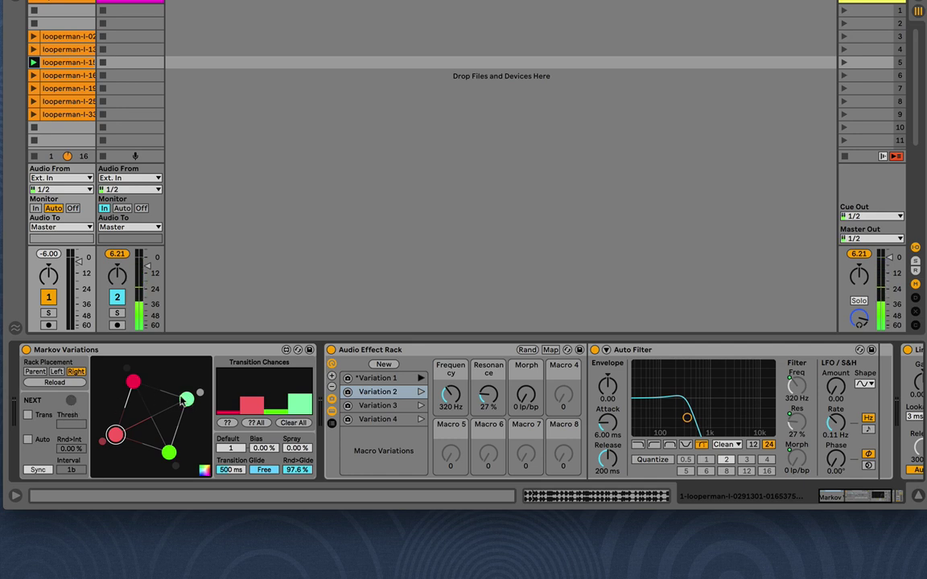
Trigger two more transitions manually and turn on transient-based triggering
left_click(71, 400)
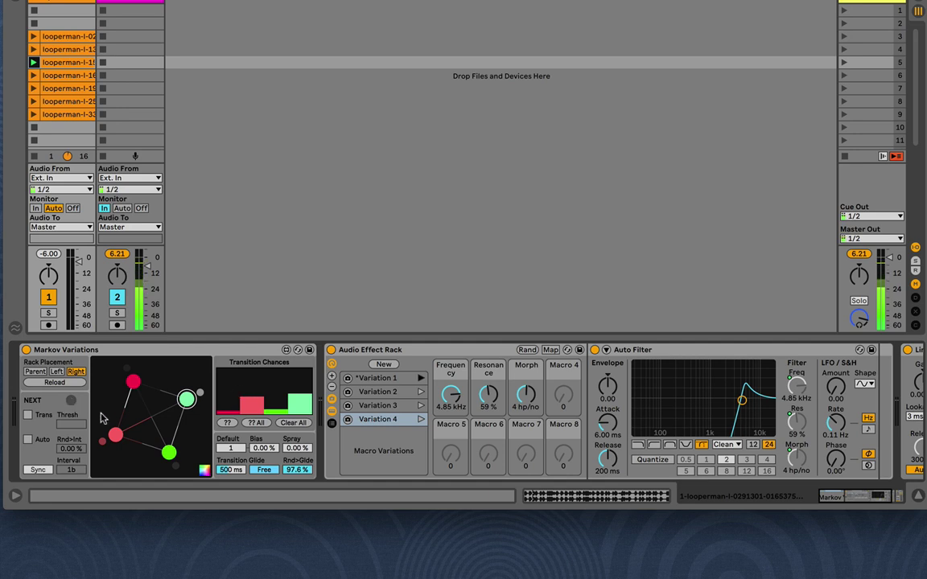
left_click(71, 401)
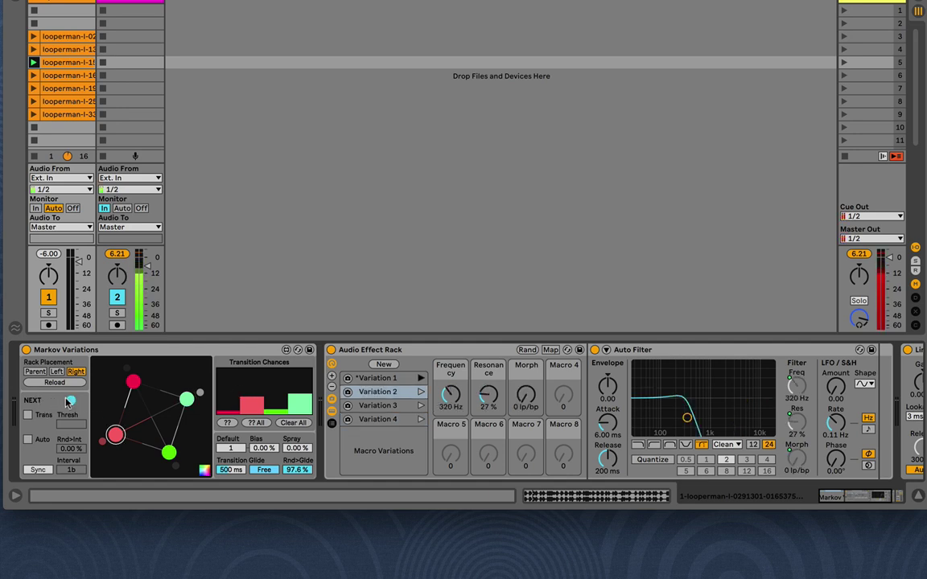
left_click(26, 416)
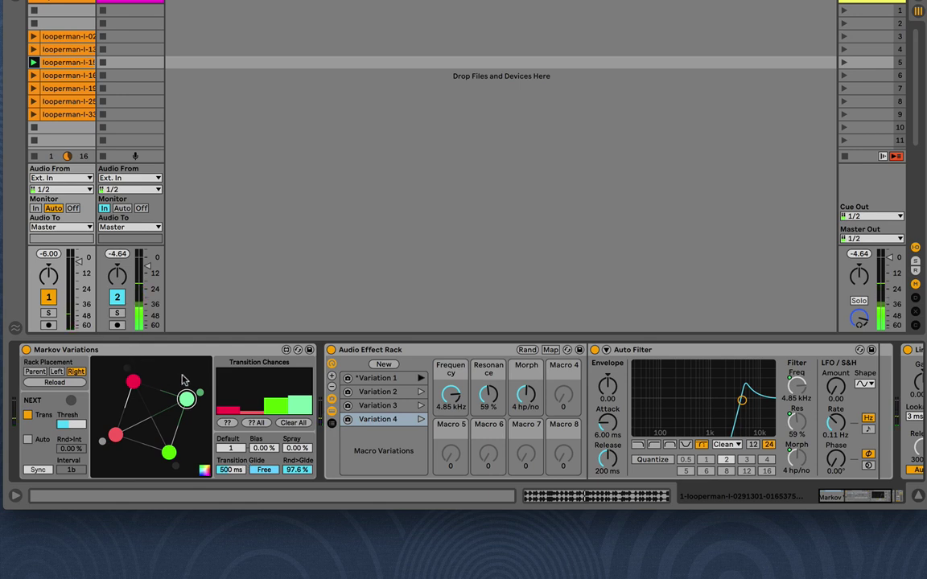
Clear all transition chances and give Variation 1 a full chance to move only to Variation 2
left_click(290, 423)
left_click(133, 384)
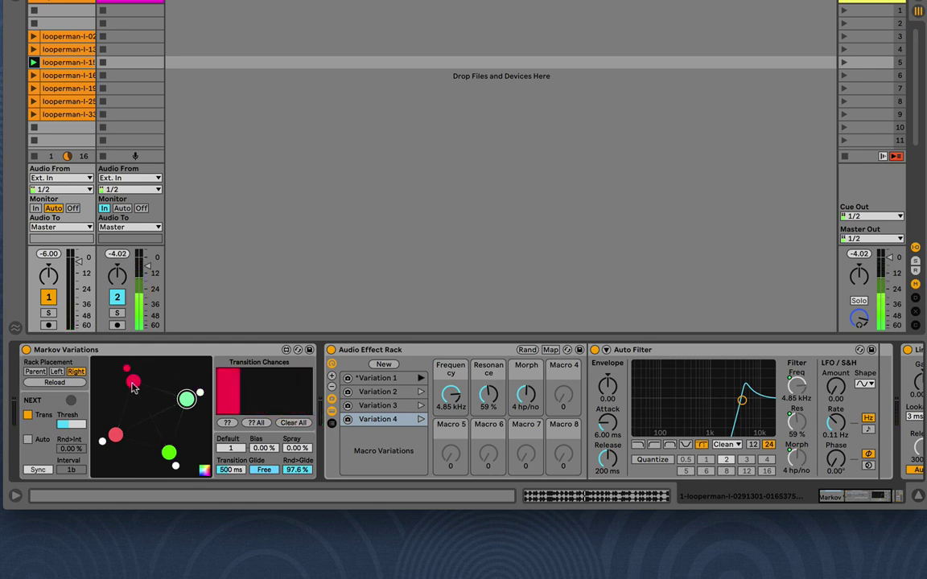
left_click_drag(245, 386, 243, 366)
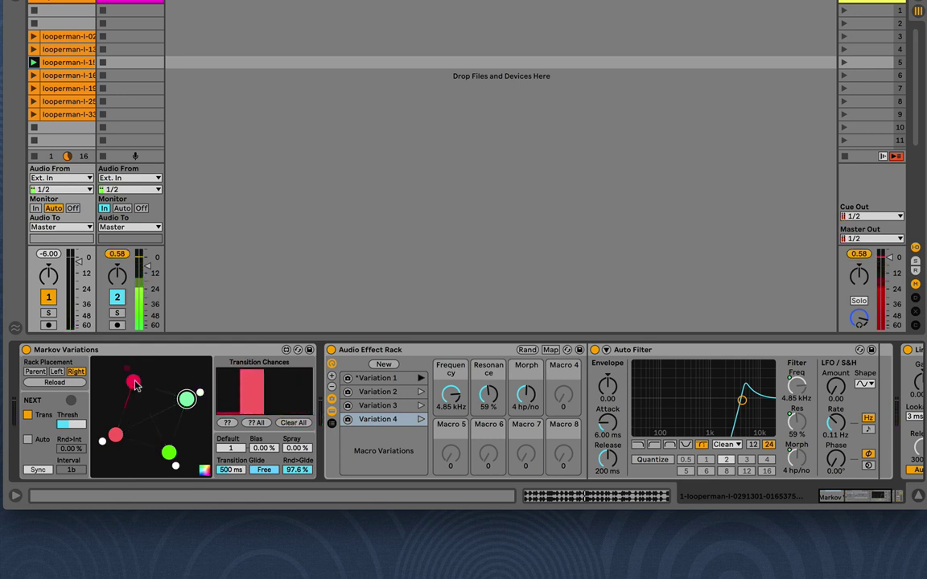
left_click_drag(221, 403, 223, 432)
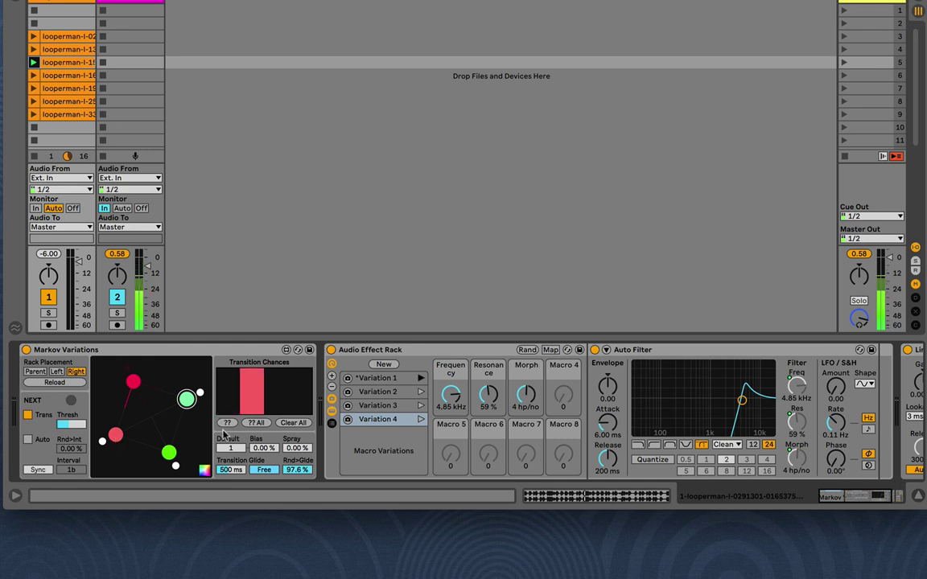
Give Variation 2 a full transition chance to Variation 3 and remove its chances to all other variations
left_click(102, 441)
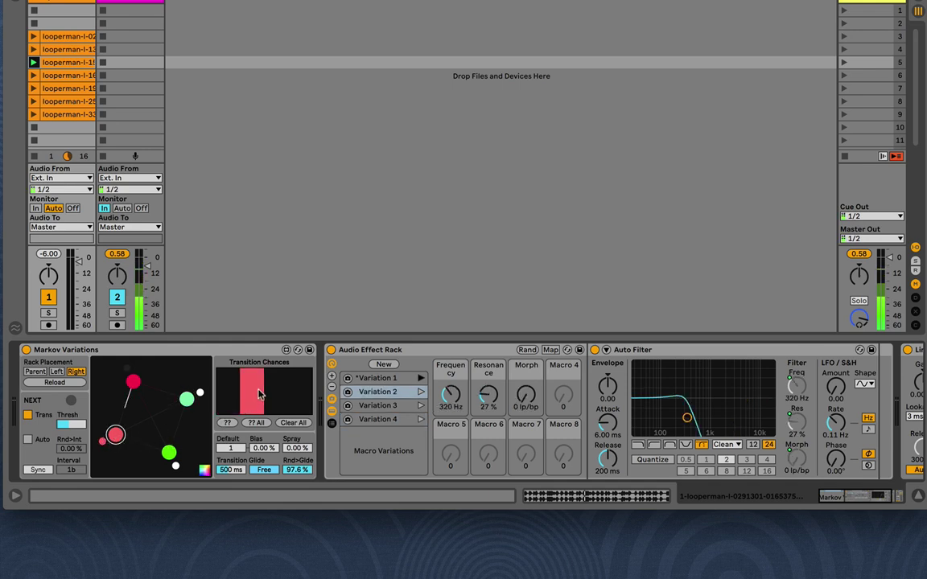
mouse_move(258, 391)
left_mouse_down()
mouse_move(271, 439)
mouse_move(267, 345)
left_mouse_up()
left_click_drag(223, 403, 225, 436)
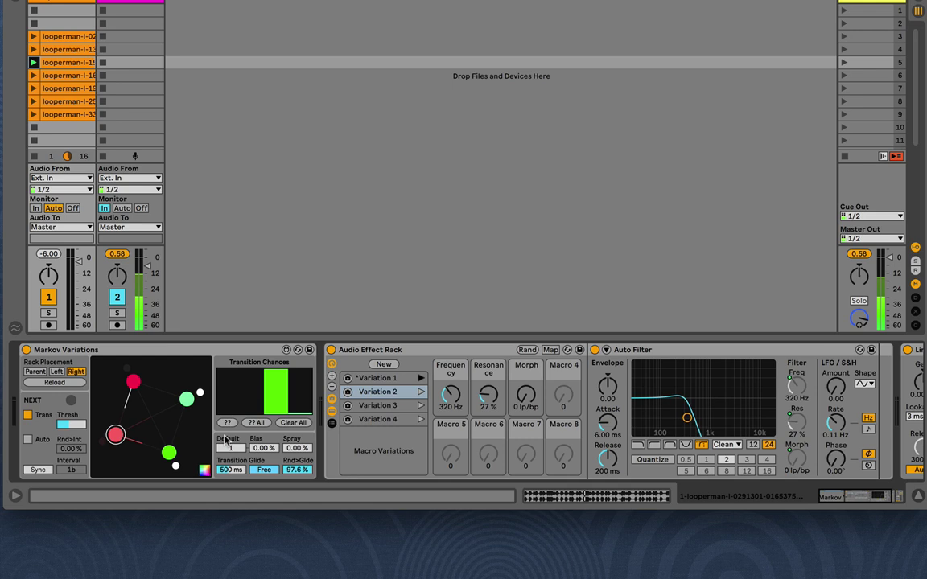
left_click_drag(303, 397, 298, 443)
Give Variation 3 a full transition chance to Variation 4 and no chance to the others
left_click(173, 456)
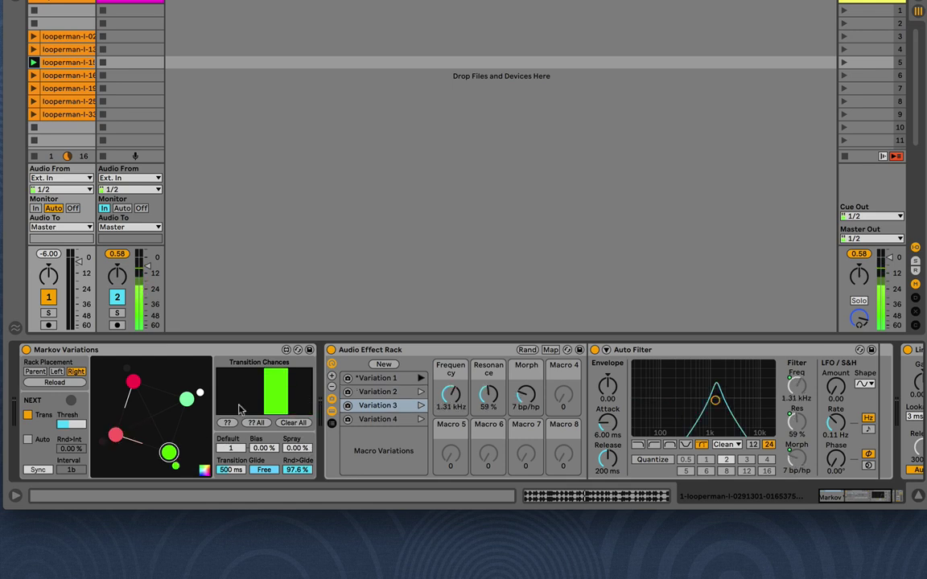
mouse_move(278, 383)
left_mouse_down()
mouse_move(280, 438)
mouse_move(308, 413)
mouse_move(301, 364)
left_mouse_up()
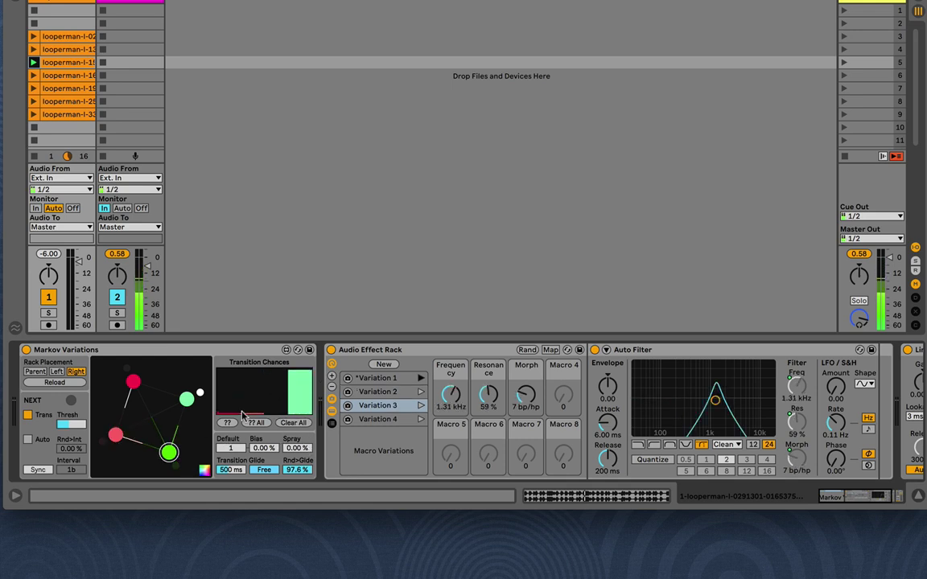
left_click_drag(242, 416, 221, 445)
Give Variation 4 a full transition chance back to Variation 1 and no chance to the others
left_click(188, 400)
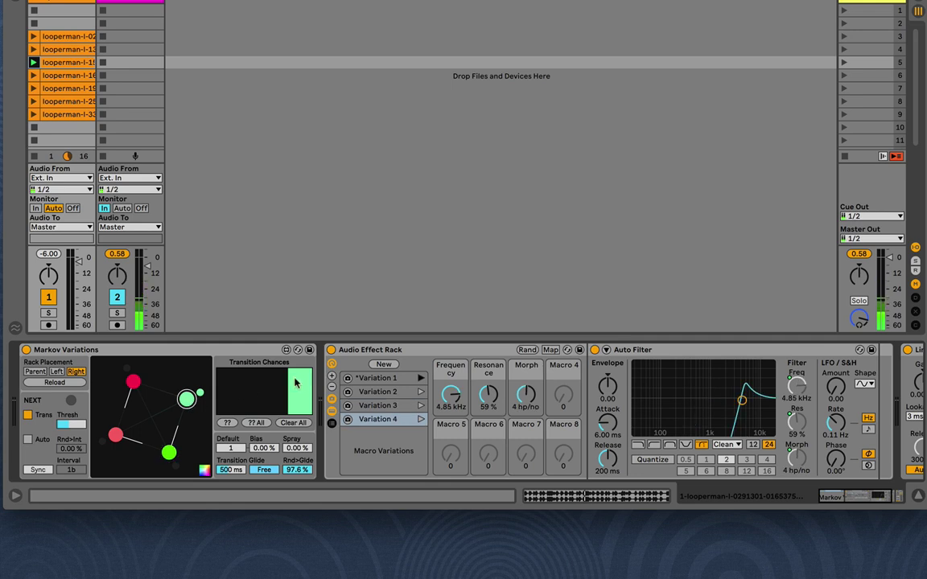
left_click_drag(228, 383, 226, 349)
left_click_drag(309, 414, 254, 412)
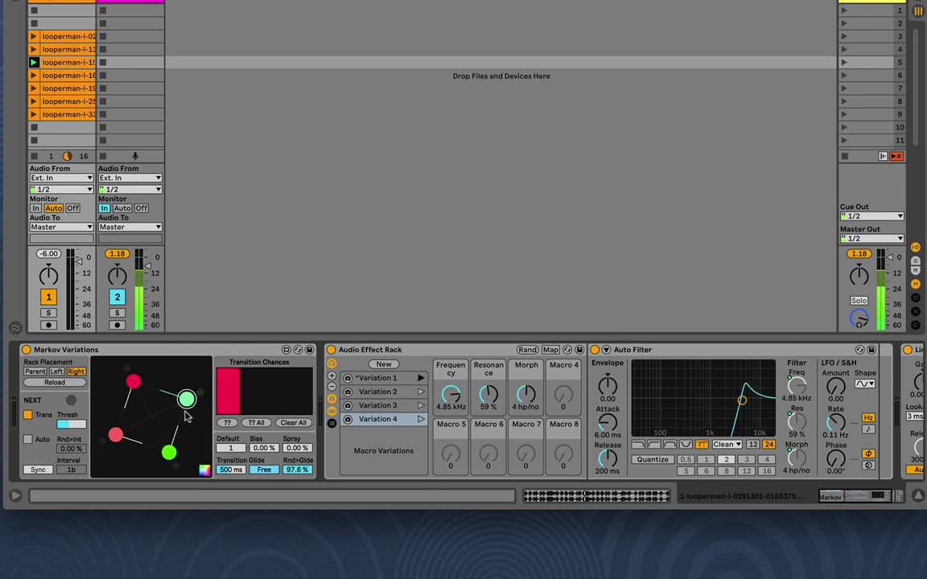
Trigger transitions repeatedly to cycle through the four variations in sequence
left_click(71, 401)
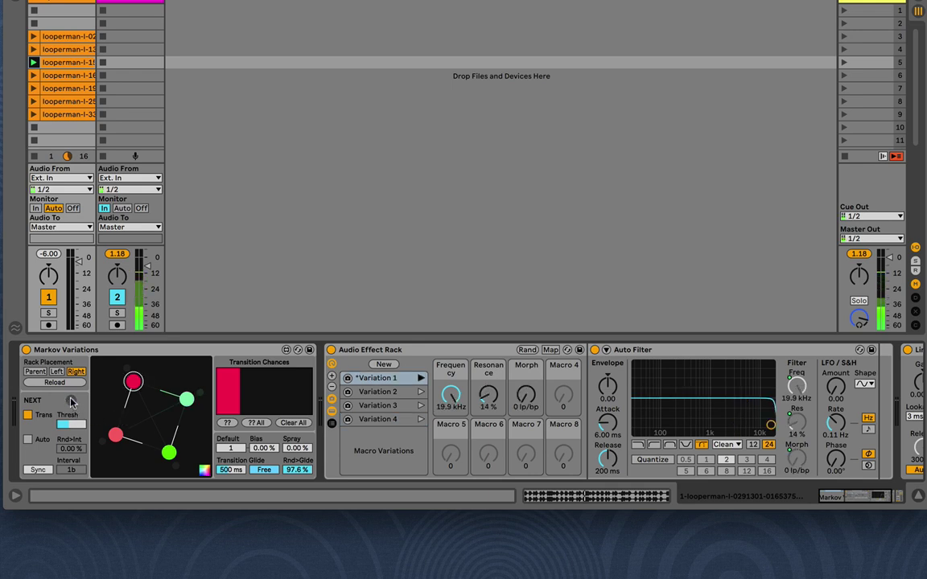
left_click(70, 401)
left_click(71, 401)
left_click(71, 401)
left_click(71, 401)
left_click(71, 399)
left_click(71, 400)
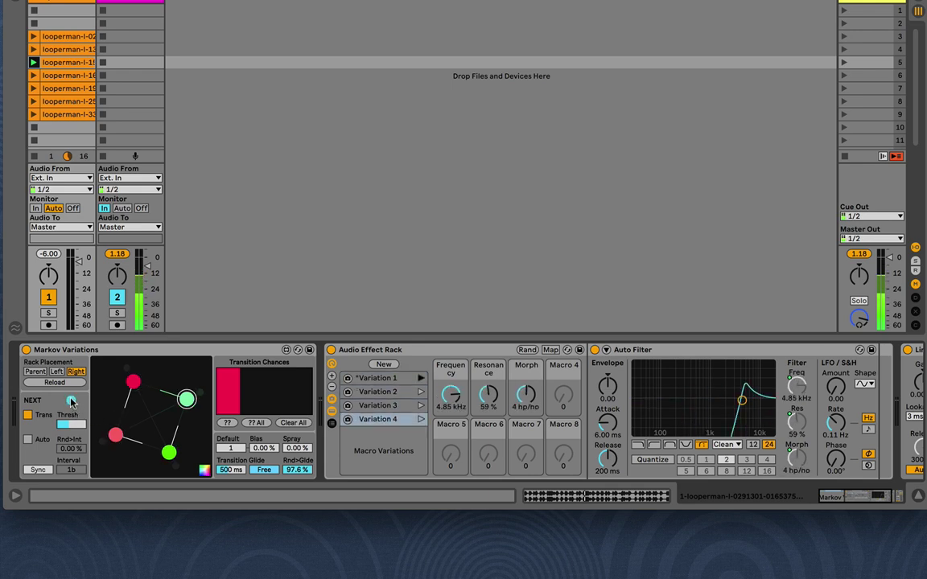
left_click(70, 401)
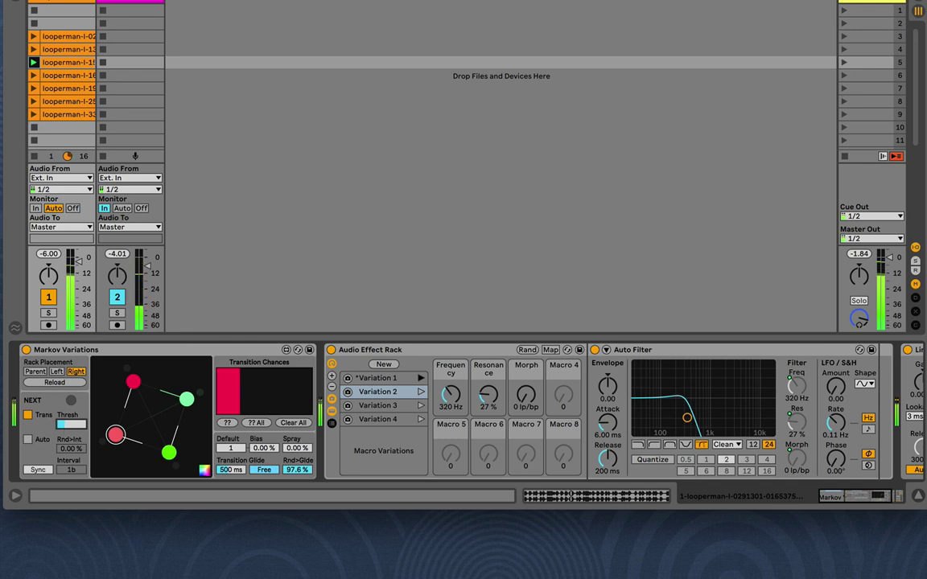
left_click(71, 401)
left_click(71, 400)
left_click(71, 400)
left_click(71, 401)
left_click(71, 400)
left_click(71, 401)
left_click(70, 401)
left_click(71, 401)
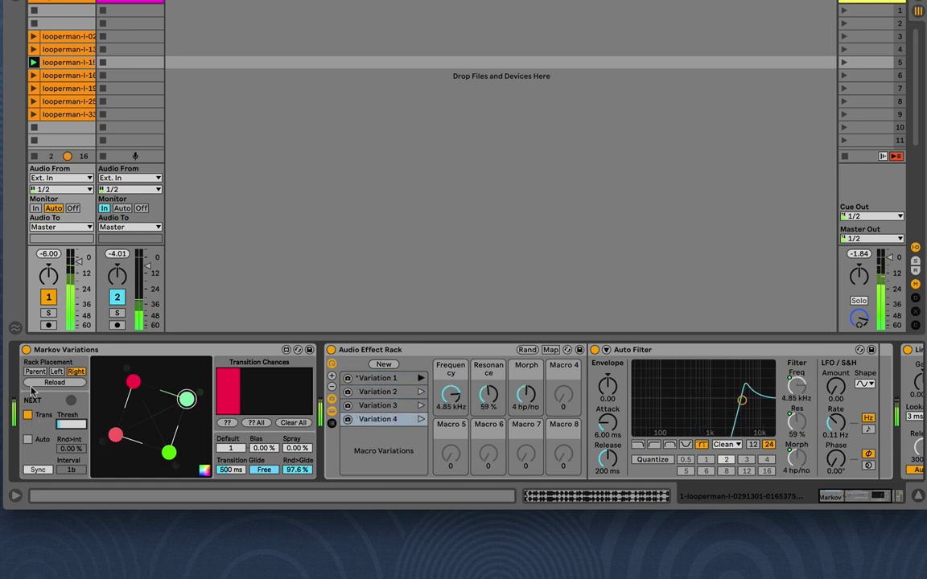
Turn off transient triggering and enable automatic transitions at a synced interval of 8n
left_click(28, 414)
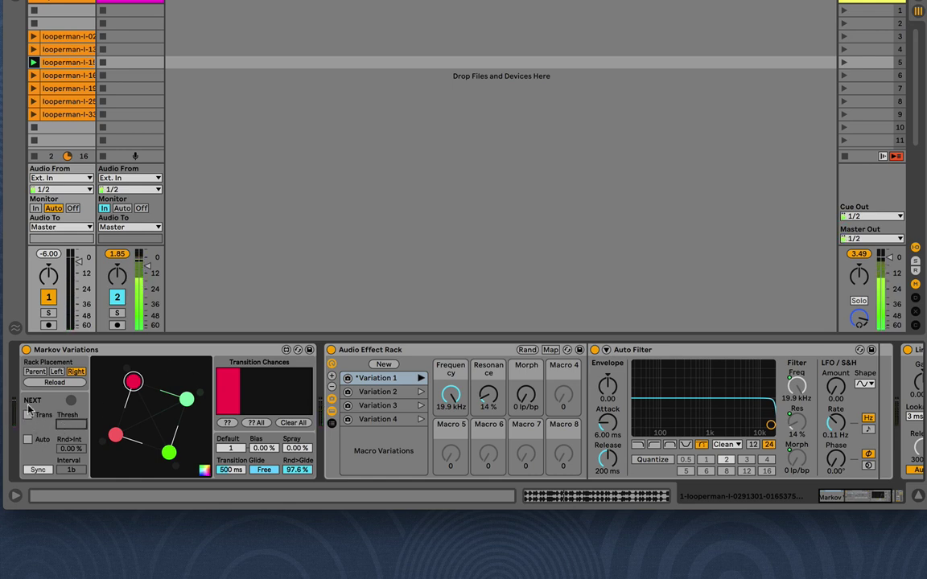
left_click(28, 439)
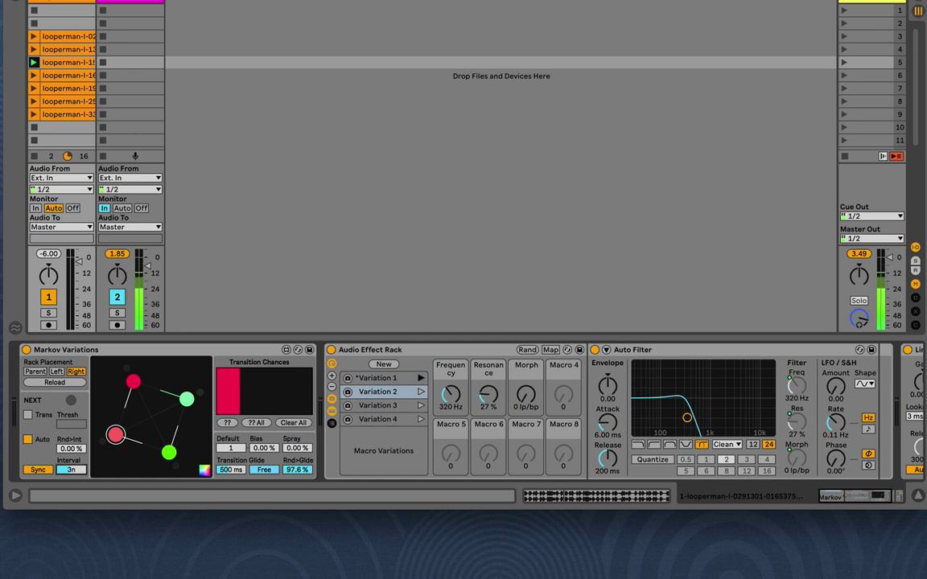
left_click_drag(70, 469, 71, 478)
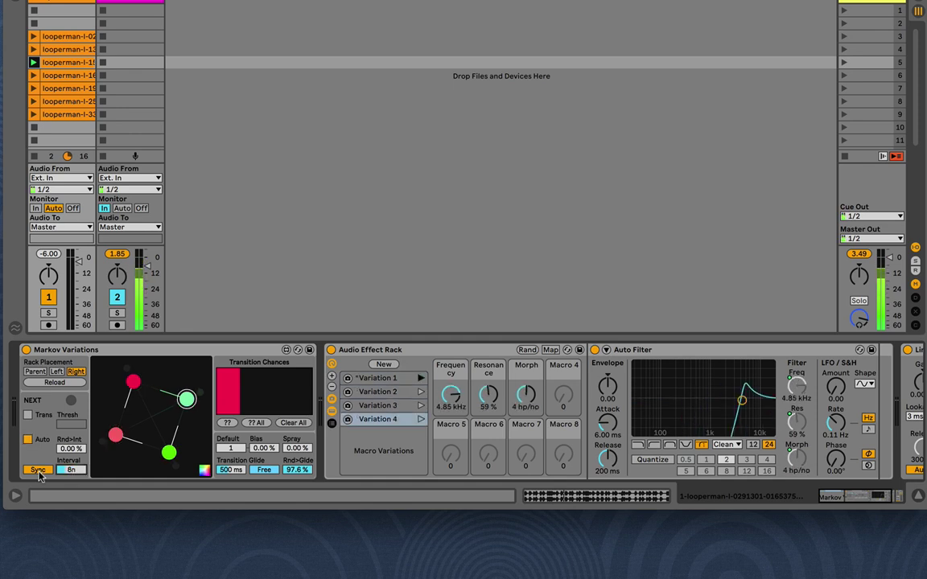
Try the free interval mode, return to Sync, try an interval randomization of 35.4 % and reset it to 0 %
left_click(37, 471)
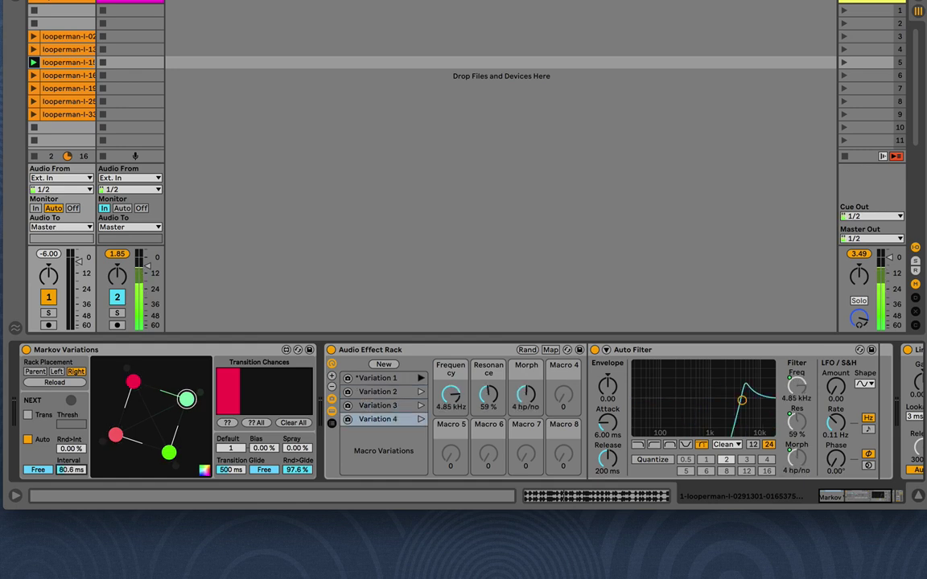
left_click(38, 469)
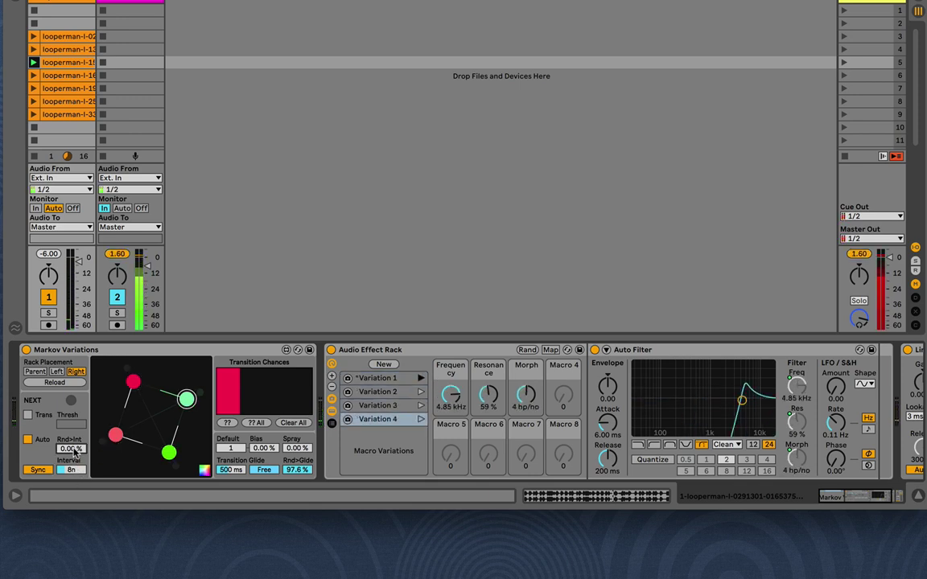
mouse_move(74, 450)
left_mouse_down()
mouse_move(72, 464)
mouse_move(73, 448)
left_mouse_up()
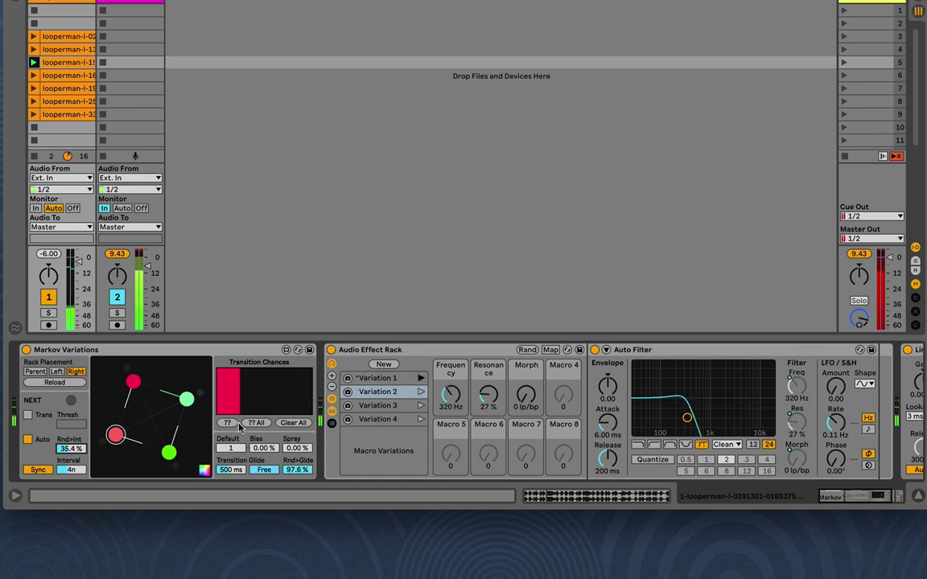
double_click(73, 450)
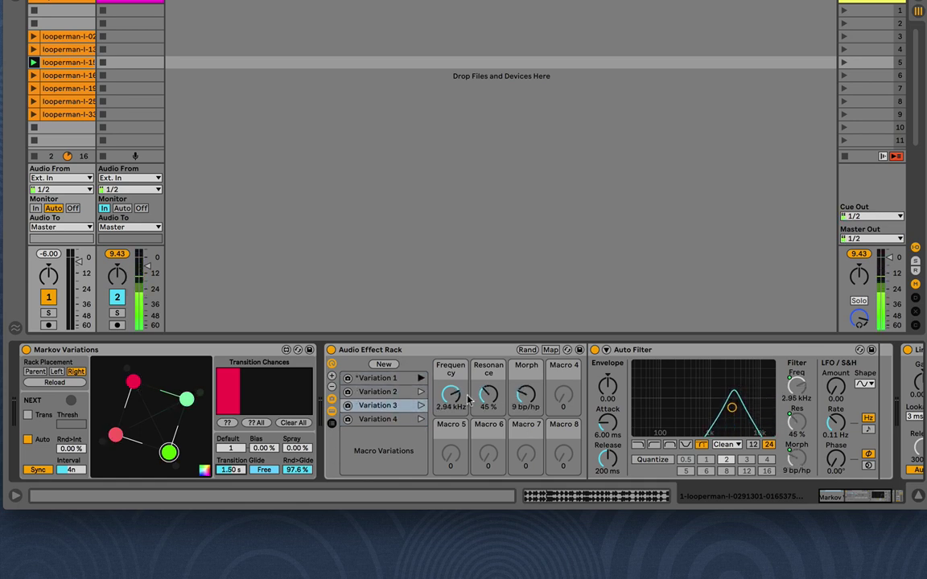
Try different transition glide times, ending at 541 ms, and set the glide randomization to 26.0 %
mouse_move(237, 471)
left_mouse_down()
mouse_move(236, 501)
mouse_move(229, 458)
left_mouse_up()
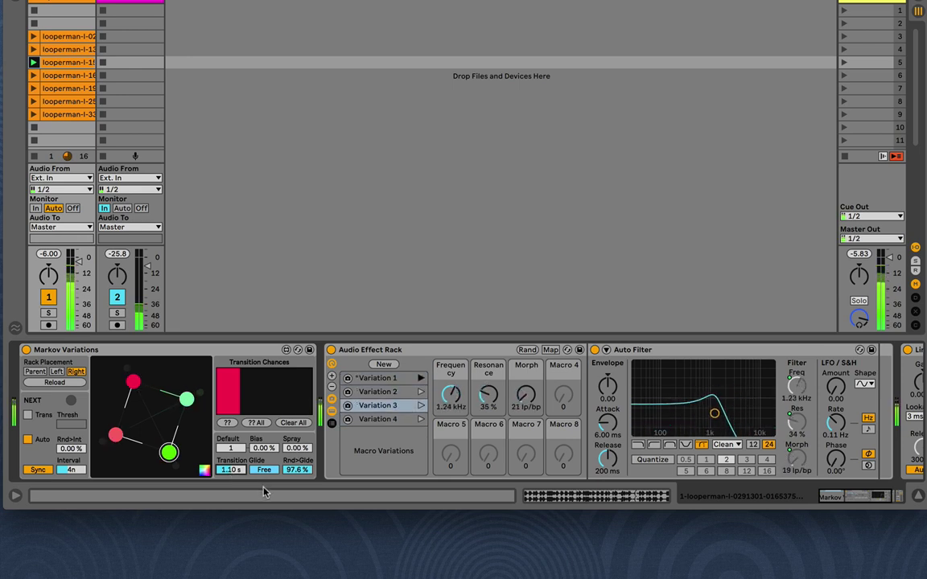
scroll(291, 471, "down", 5)
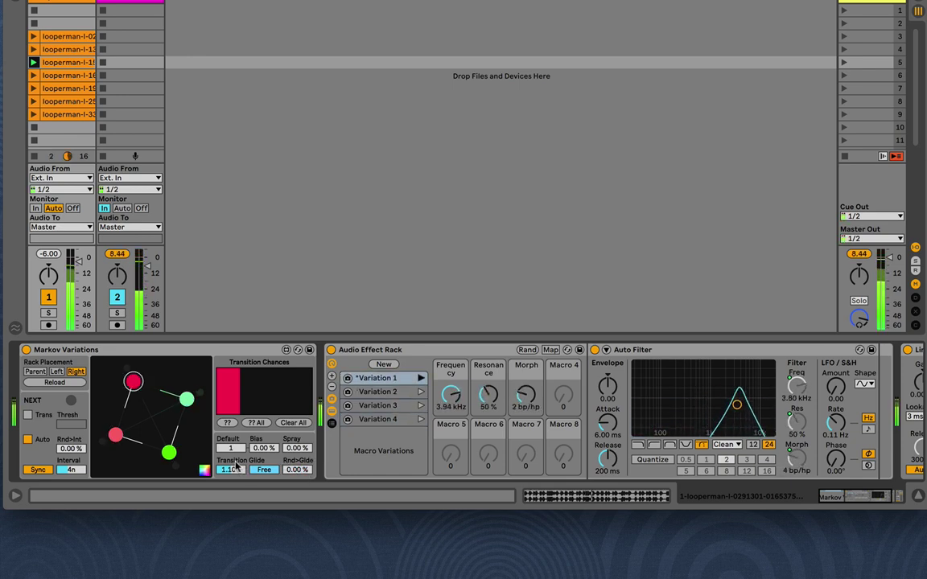
left_click_drag(298, 471, 297, 449)
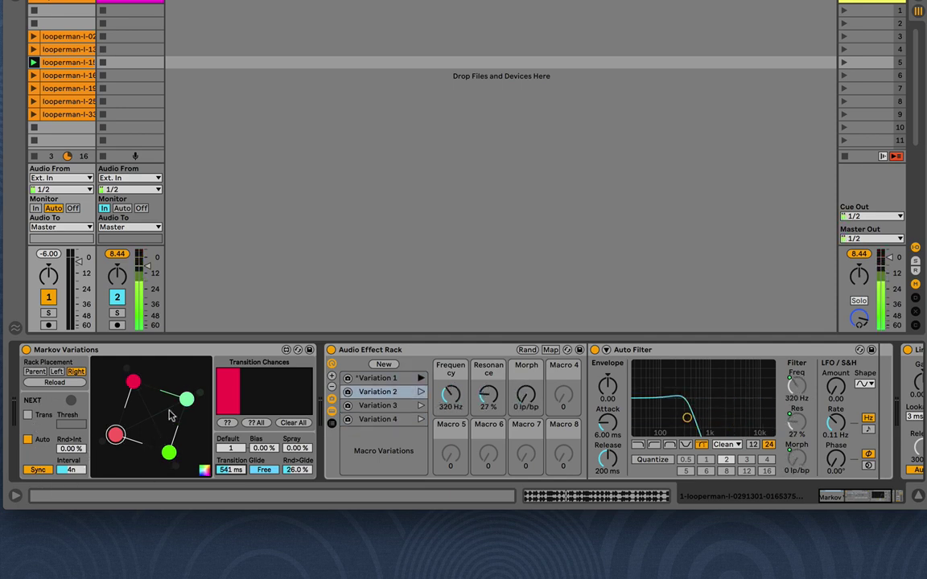
Shuffle the variation nodes' colors several times and randomize the transition chances of Variation 4
left_click(204, 470)
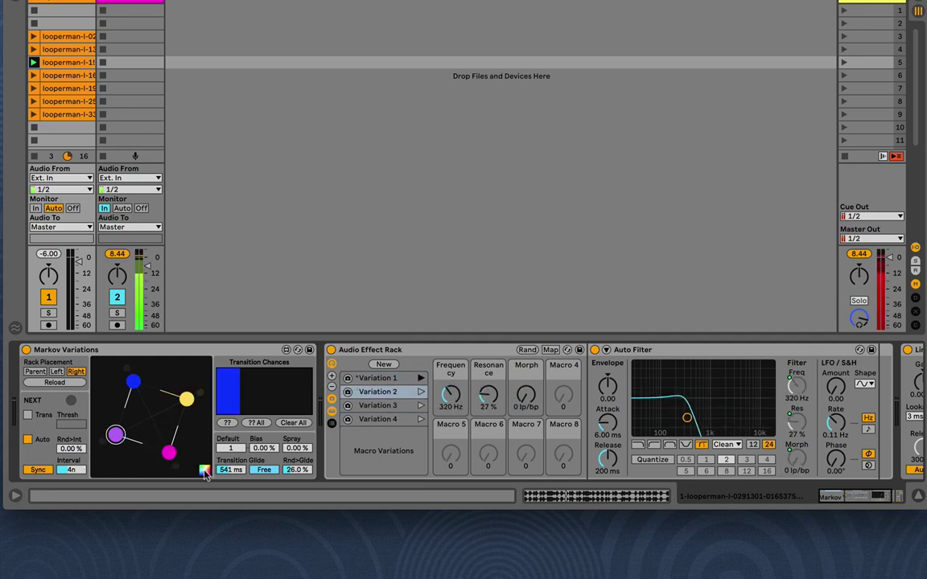
left_click(205, 469)
left_click(205, 469)
left_click(205, 470)
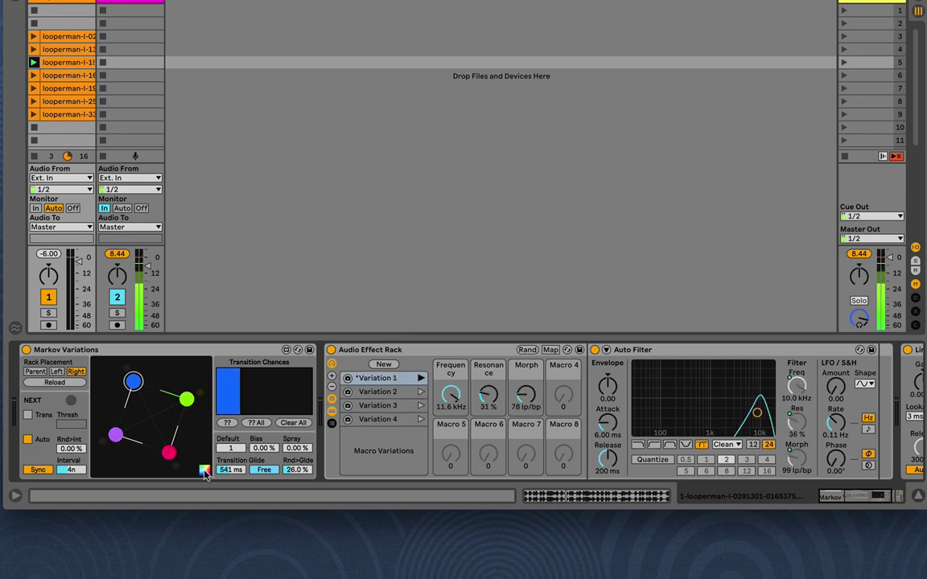
left_click(205, 471)
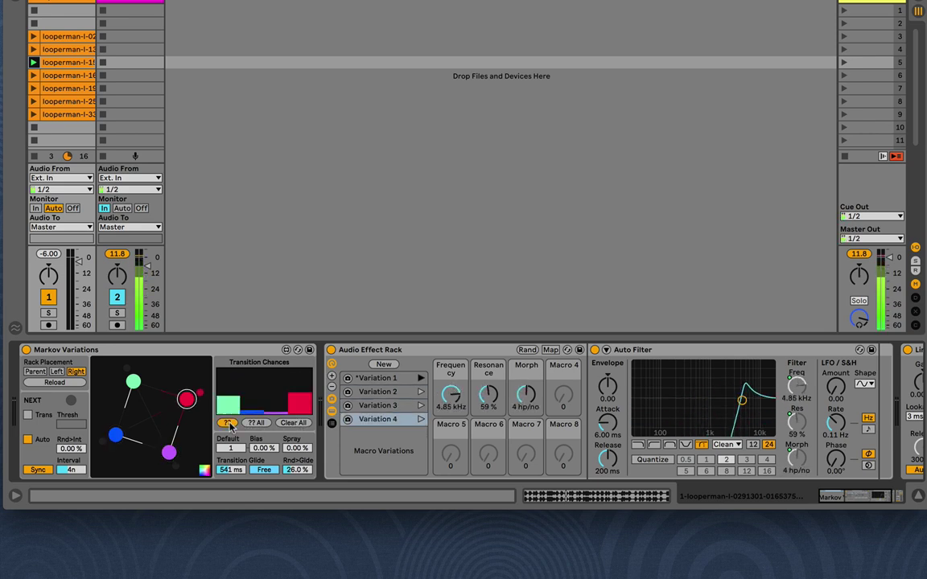
left_click(229, 424)
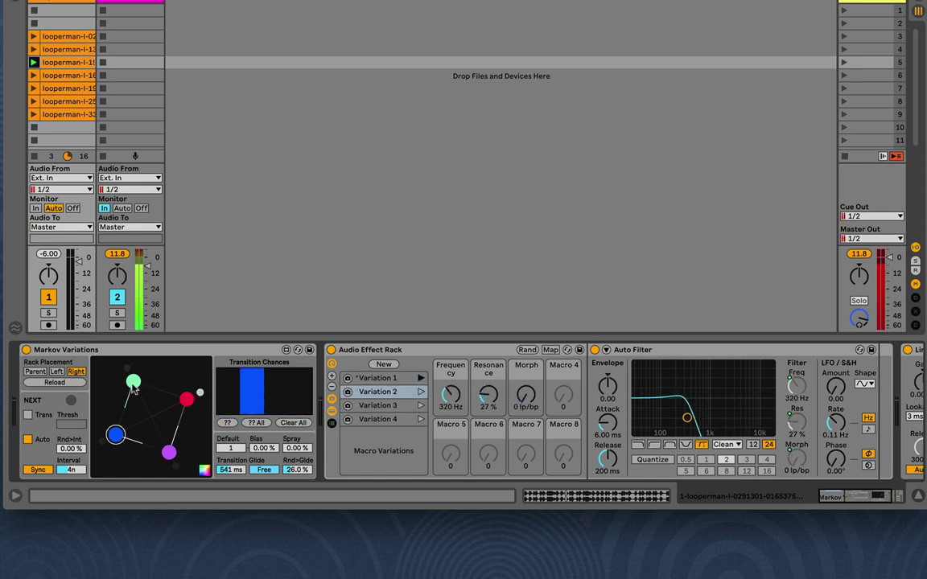
Turn off automatic transitions and manually recall Variations 1, 4, 3 and 4 in the node graph
left_click(28, 440)
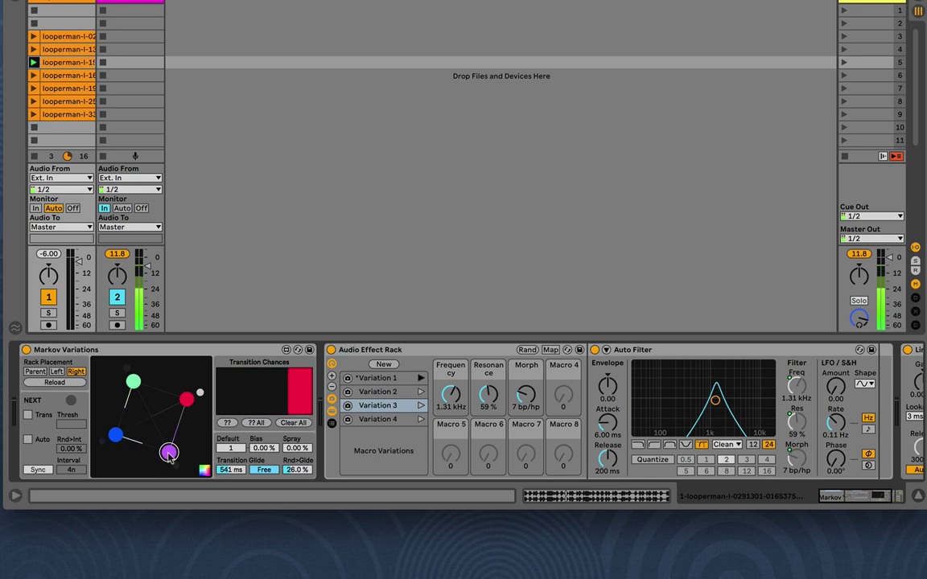
left_click(135, 383)
left_click(185, 398)
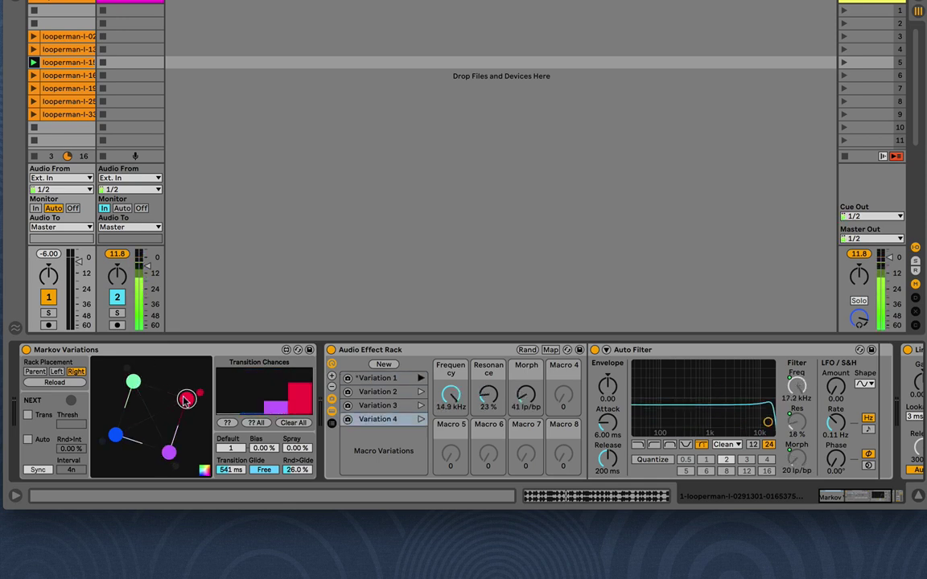
left_click(176, 449)
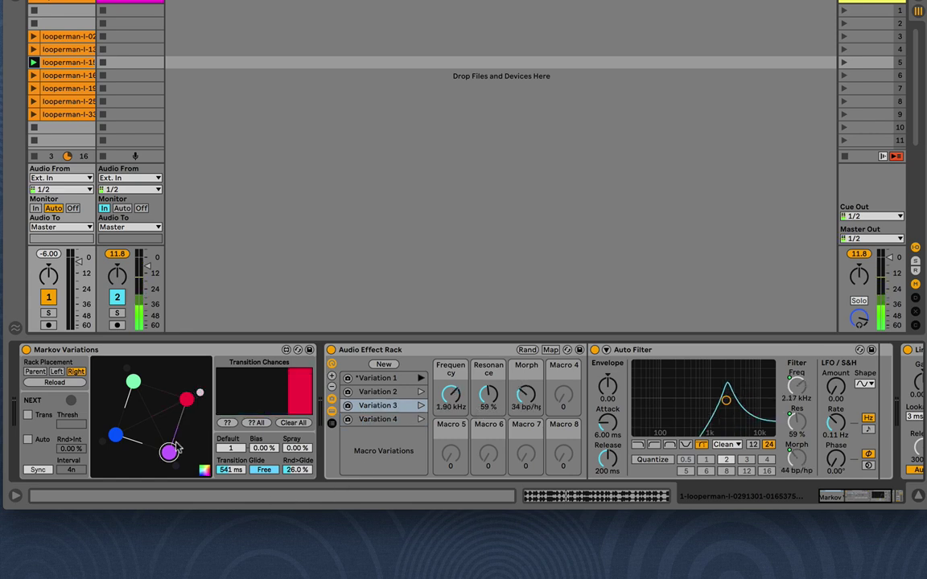
left_click(186, 398)
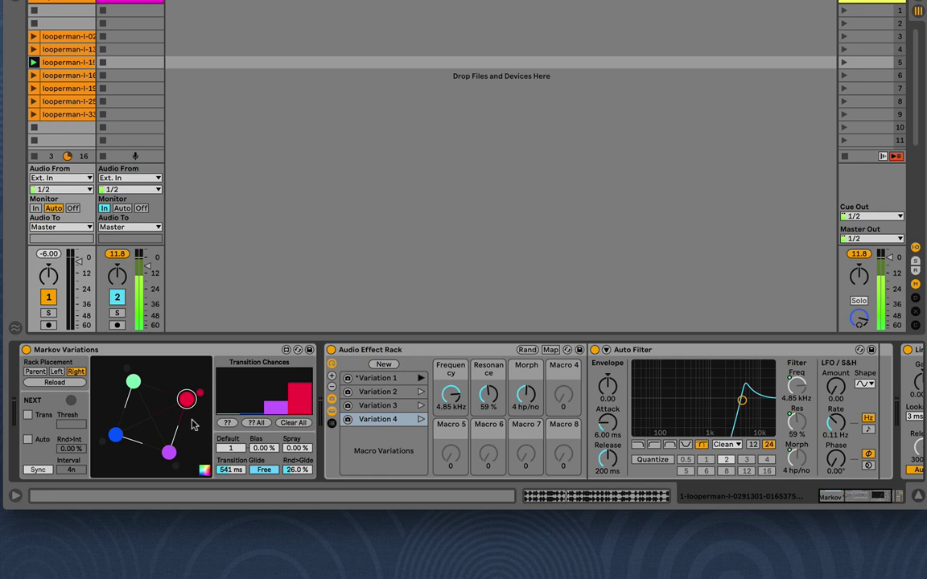
Randomize the transition chances of only Variation 4 several times
left_click(229, 423)
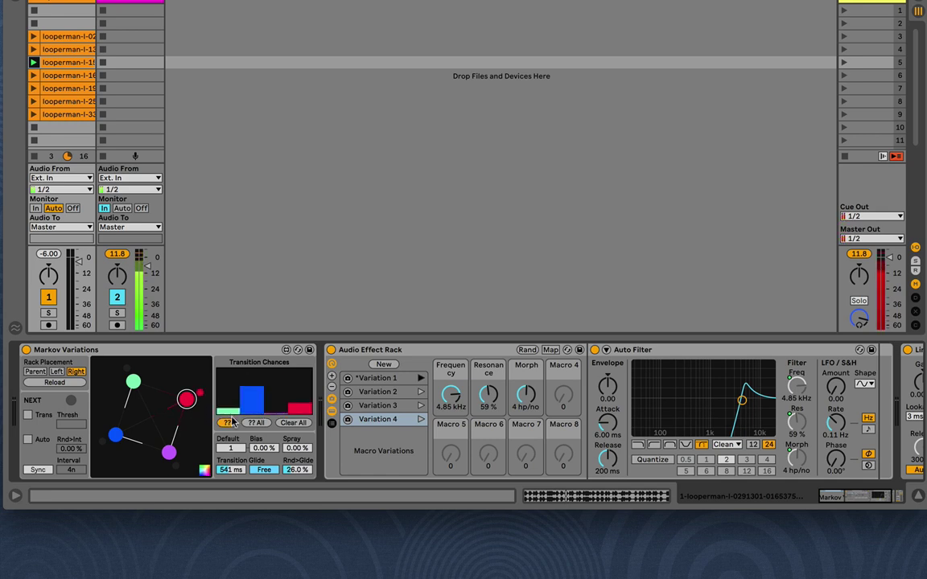
left_click(232, 422)
left_click(231, 422)
left_click(233, 422)
Randomize the transition chances of all variations at once, repeating it several times
left_click(259, 424)
left_click(259, 424)
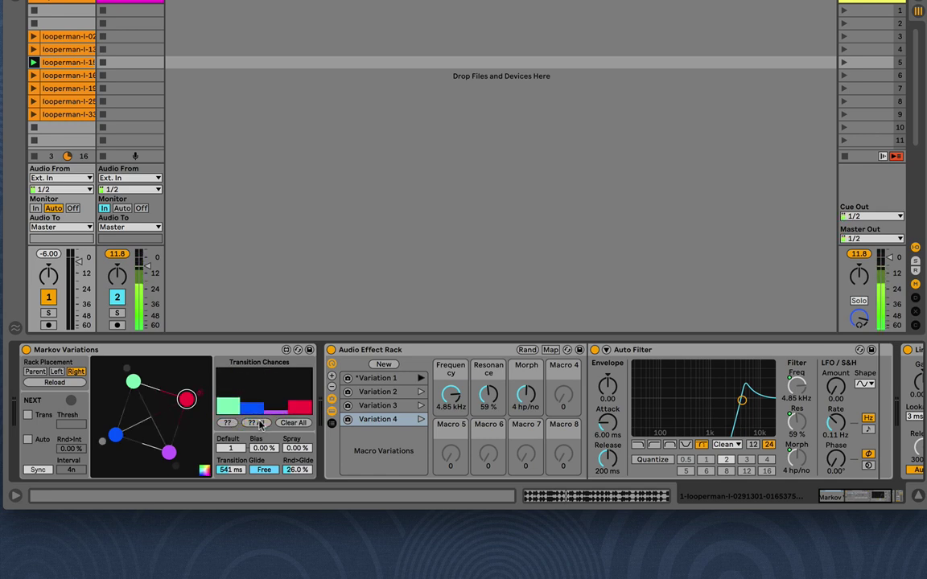
left_click(260, 424)
left_click(259, 424)
left_click(260, 424)
left_click(259, 424)
left_click(259, 423)
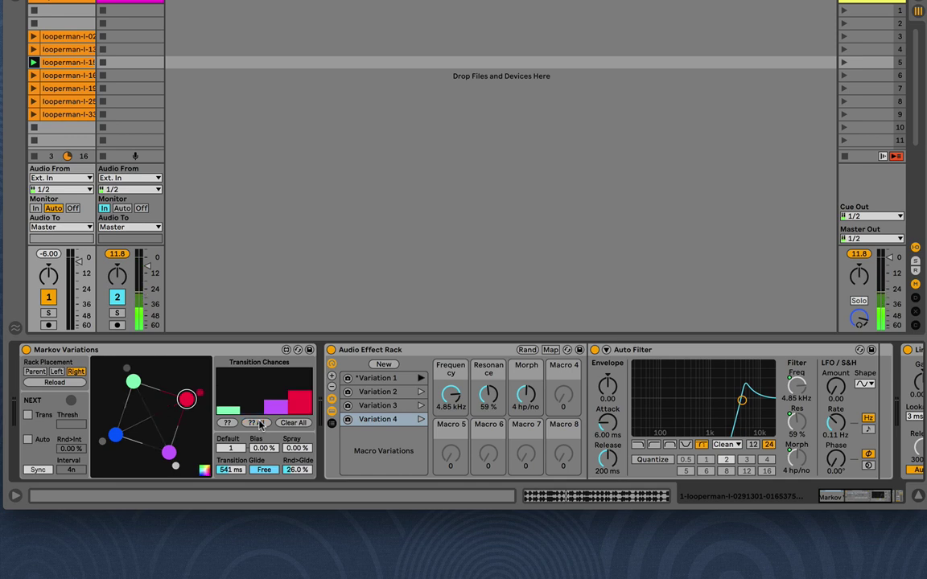
left_click(259, 423)
left_click(259, 423)
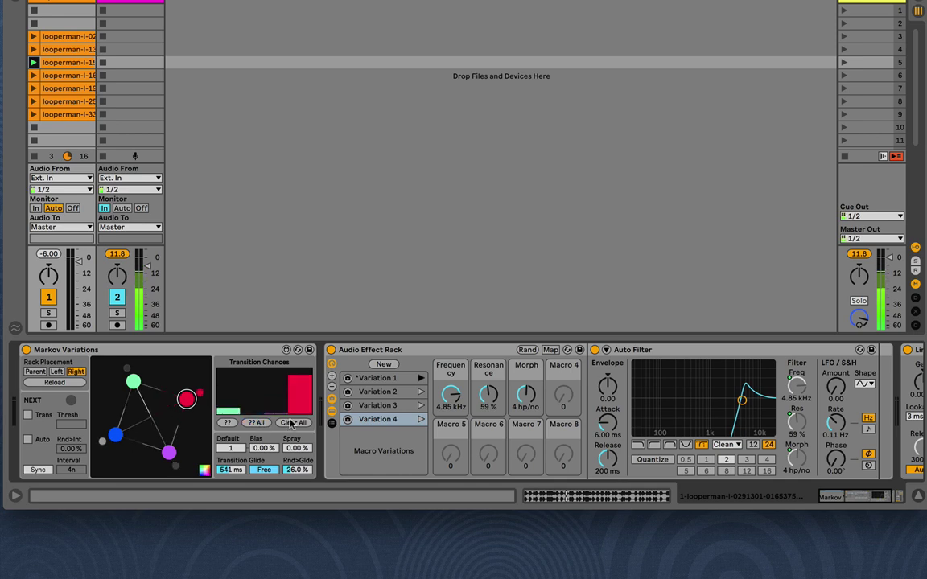
Clear the transition chances of all variations and fill them with new random chances
left_click(293, 424)
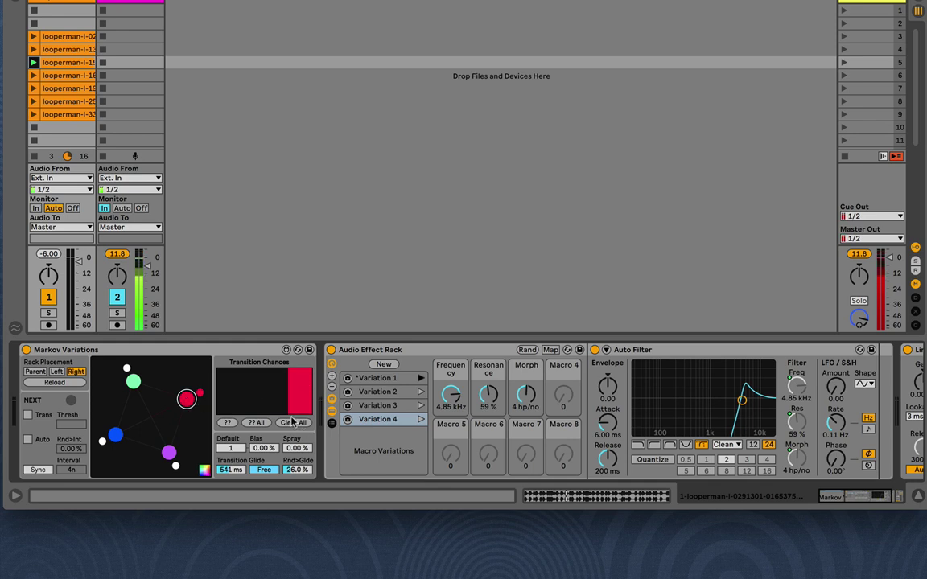
left_click(186, 401)
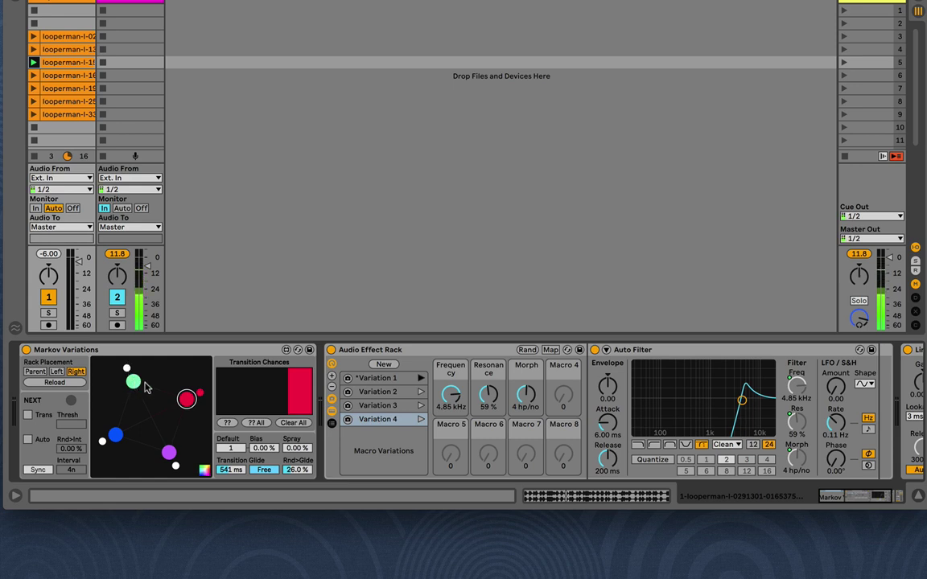
left_click(254, 423)
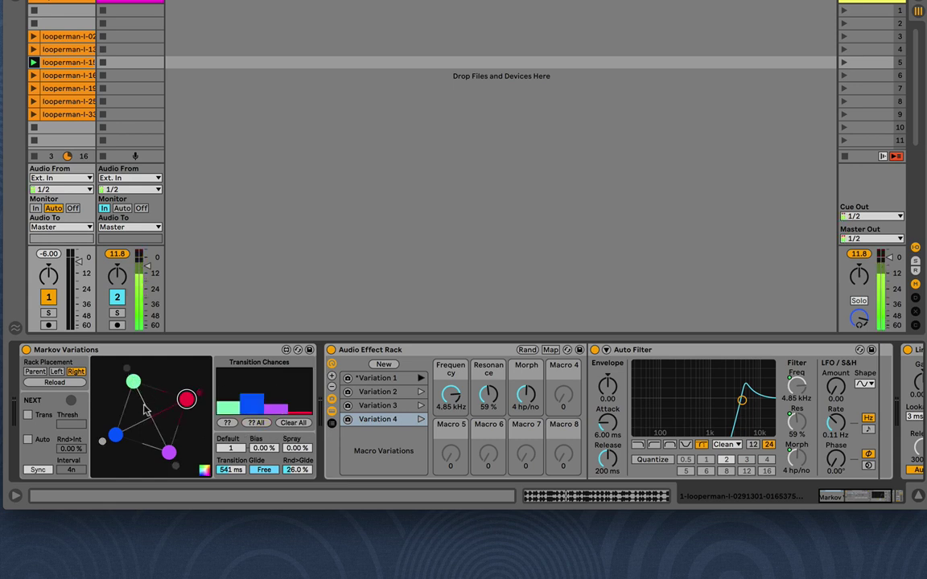
left_click(172, 453)
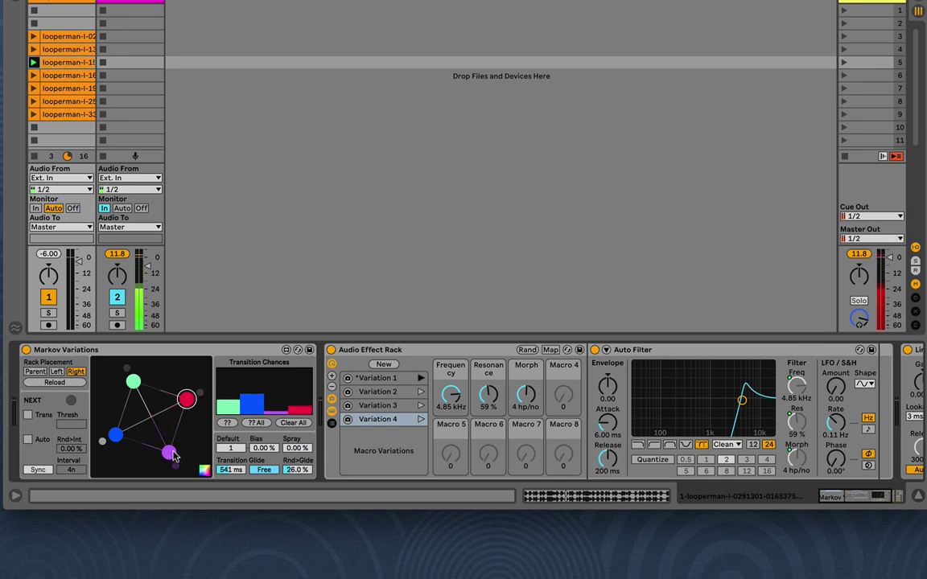
left_click(179, 403)
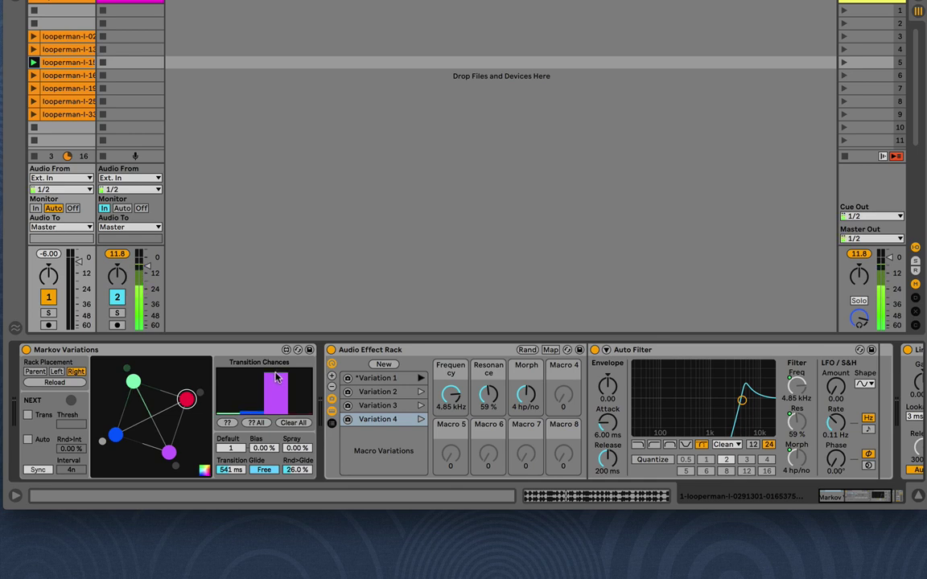
left_click(256, 422)
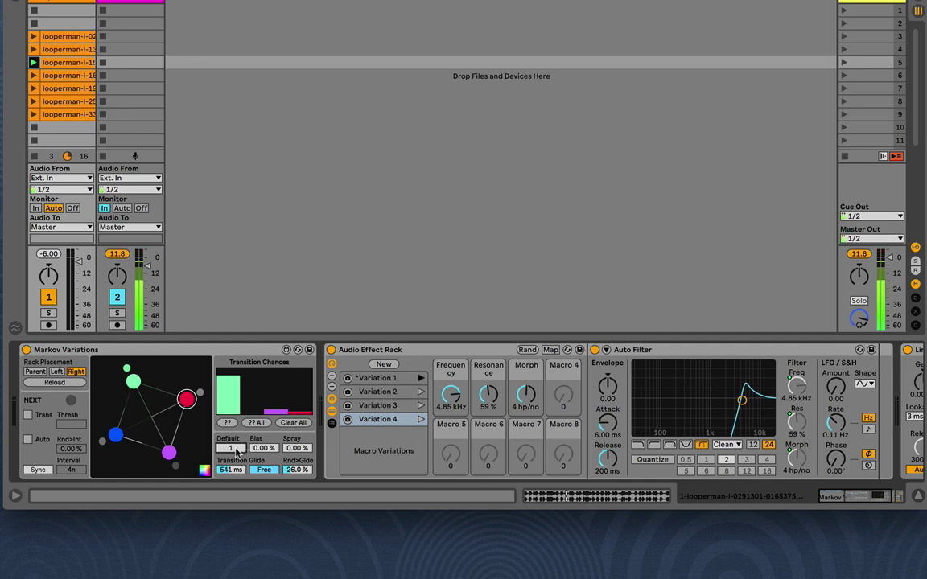
Set the default variation to 2, try bias amounts of 33.1 %, 55.9 % and 50 %, and reset the bias to 0 %
left_click(131, 381)
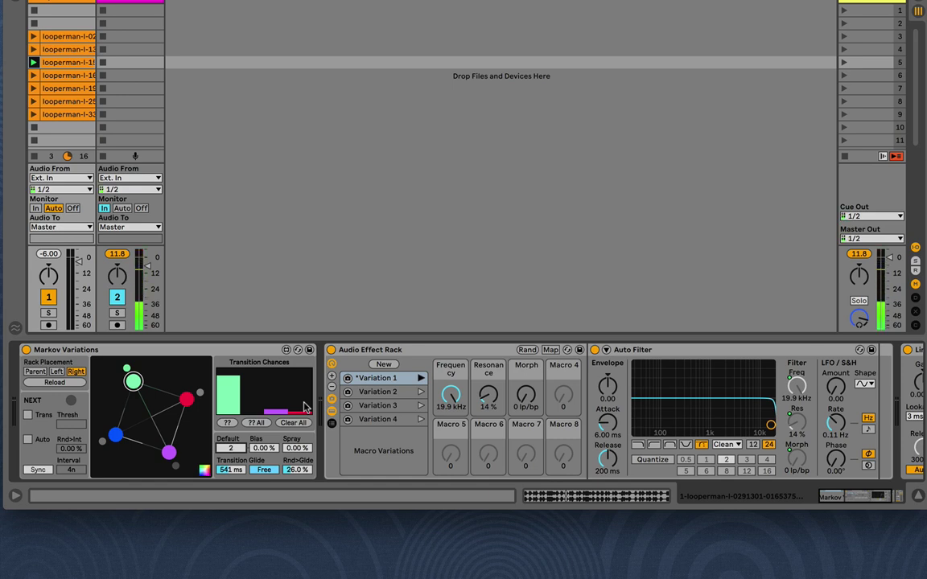
left_click_drag(263, 449, 263, 427)
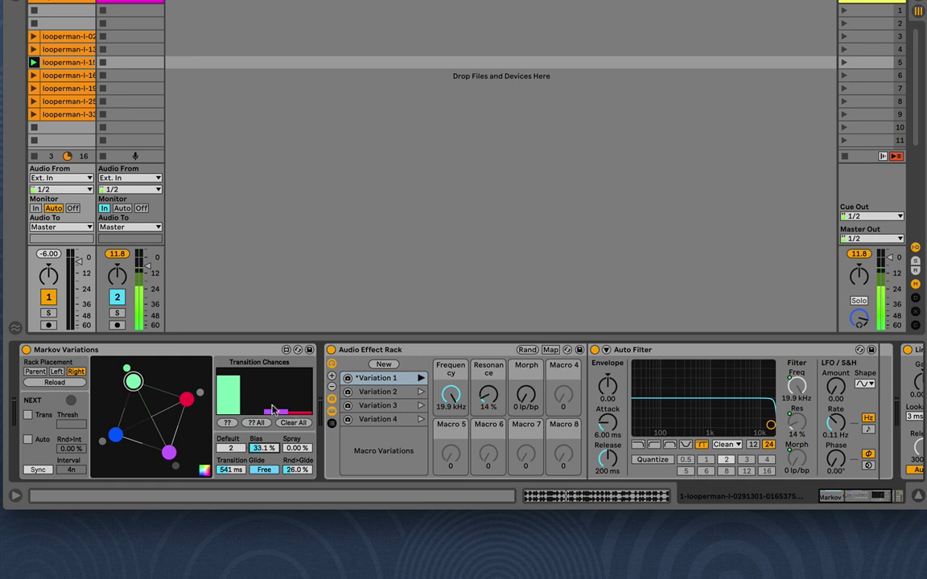
left_click_drag(257, 449, 257, 425)
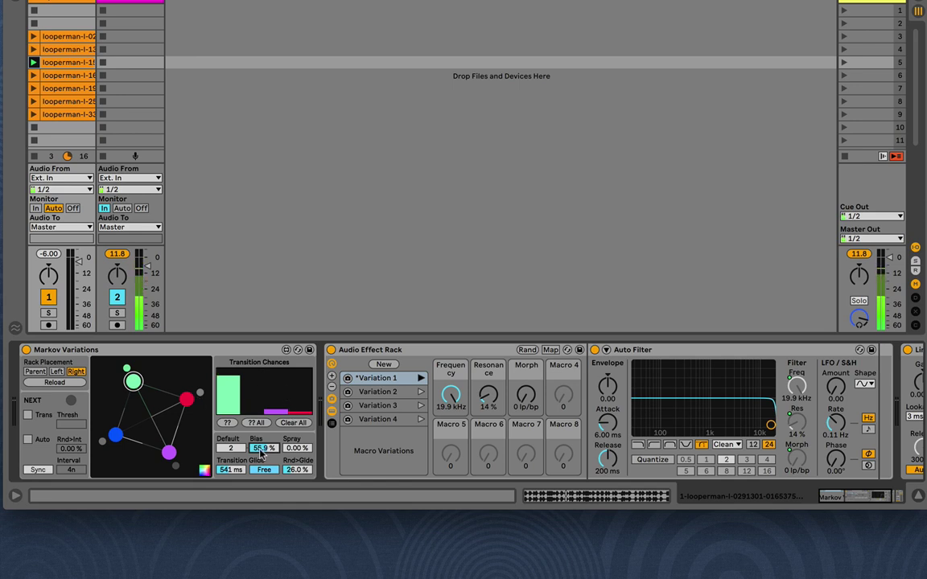
type("50")
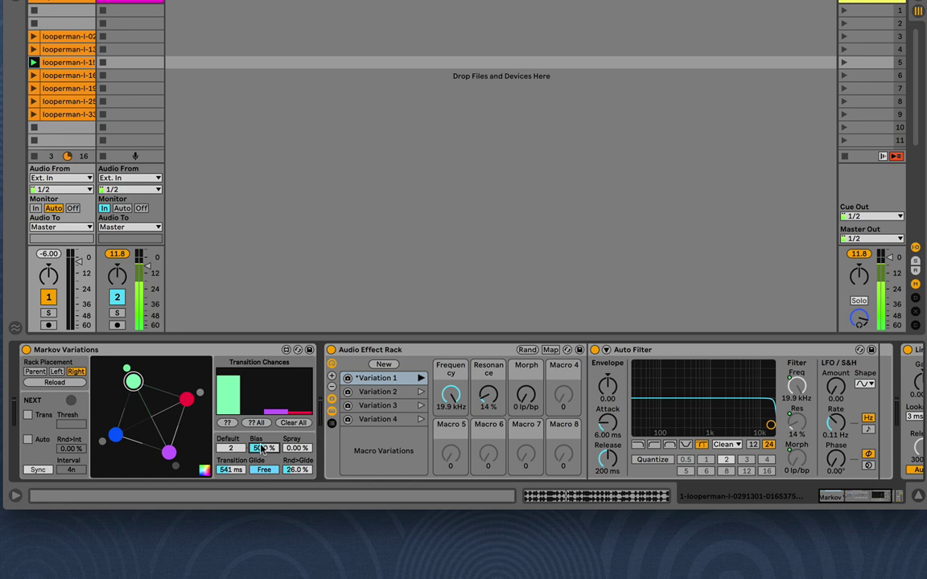
left_click(230, 448)
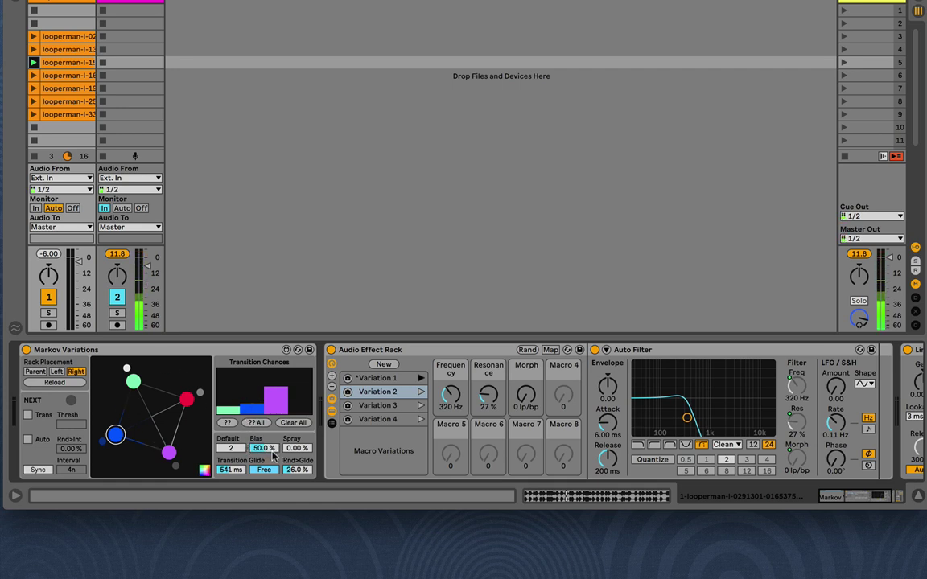
left_click_drag(272, 454, 273, 468)
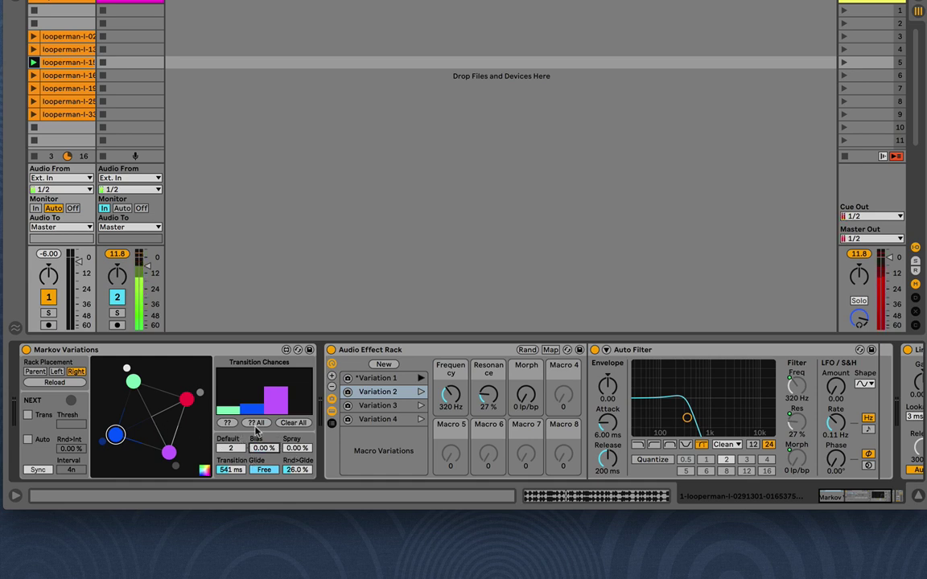
Try spray amounts of 24.4 % and 49.6 %, recalling Variation 3 repeatedly to scatter its macro values
left_click_drag(306, 446, 307, 440)
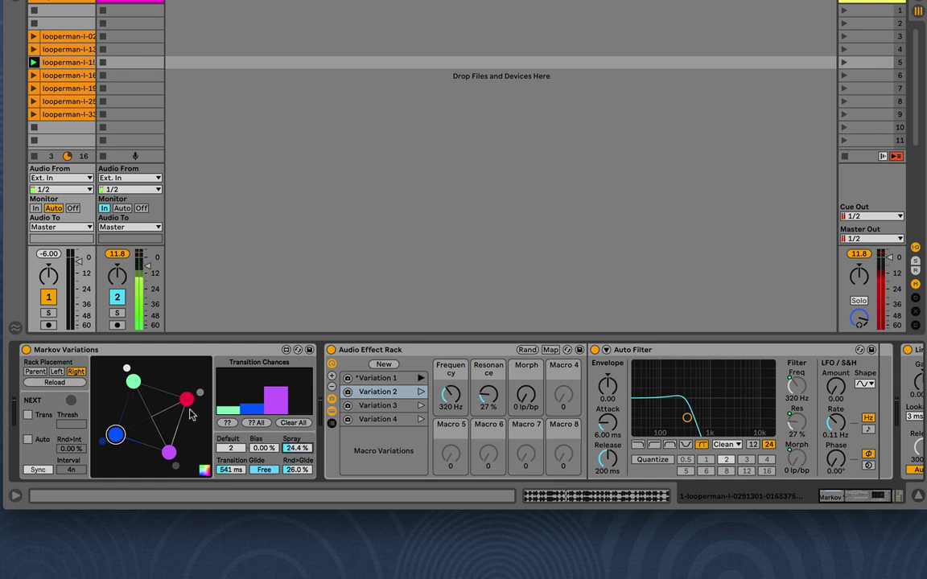
left_click_drag(293, 451, 294, 474)
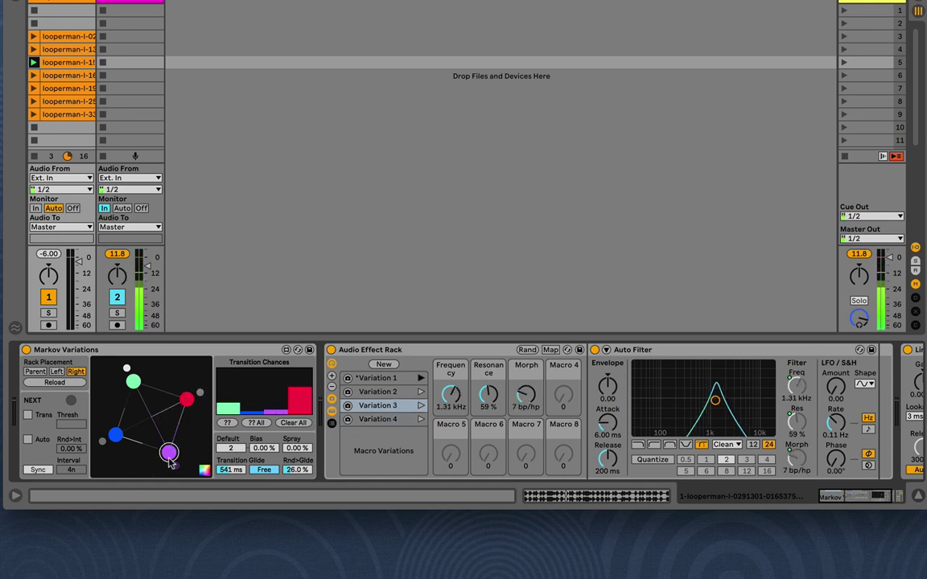
left_click_drag(291, 451, 291, 442)
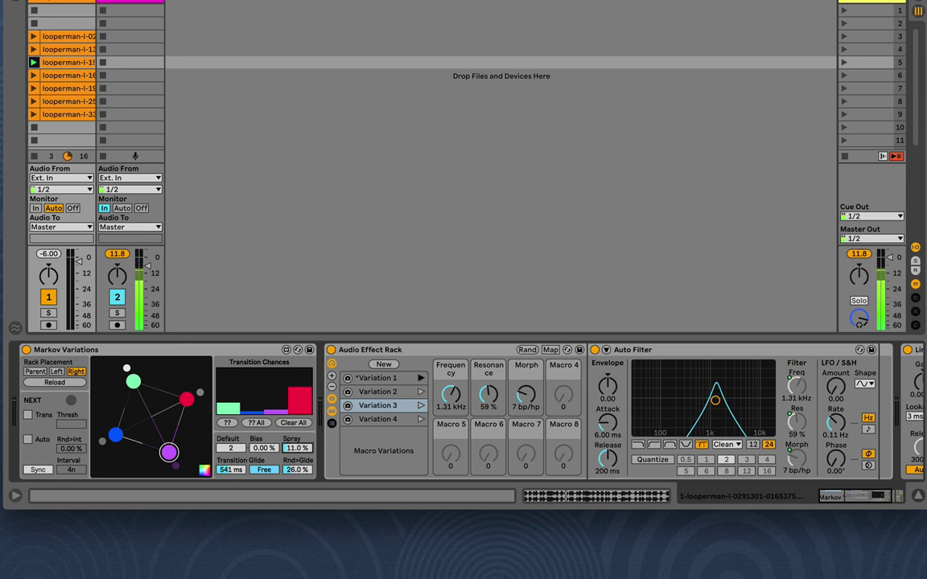
left_click(174, 455)
left_click(175, 454)
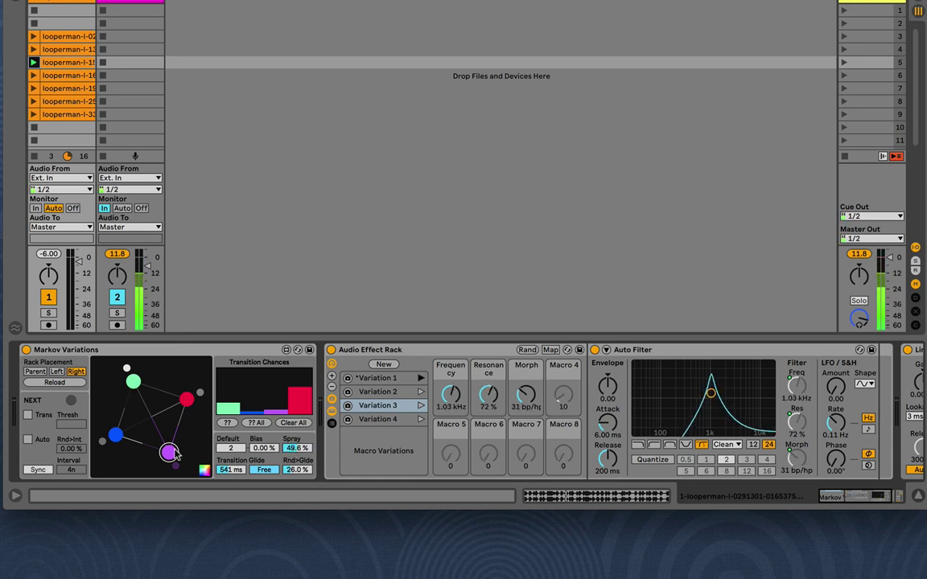
left_click(169, 454)
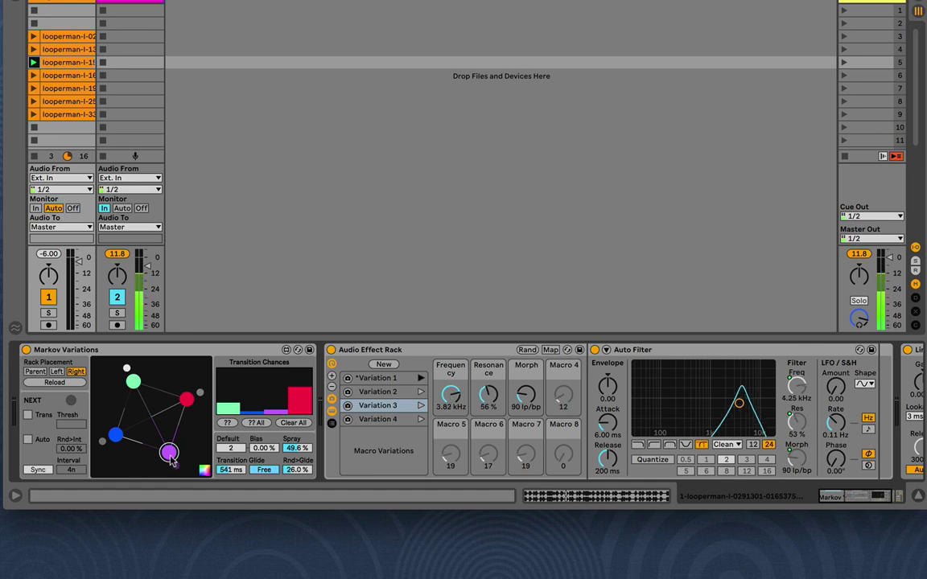
left_click(170, 456)
left_click(170, 456)
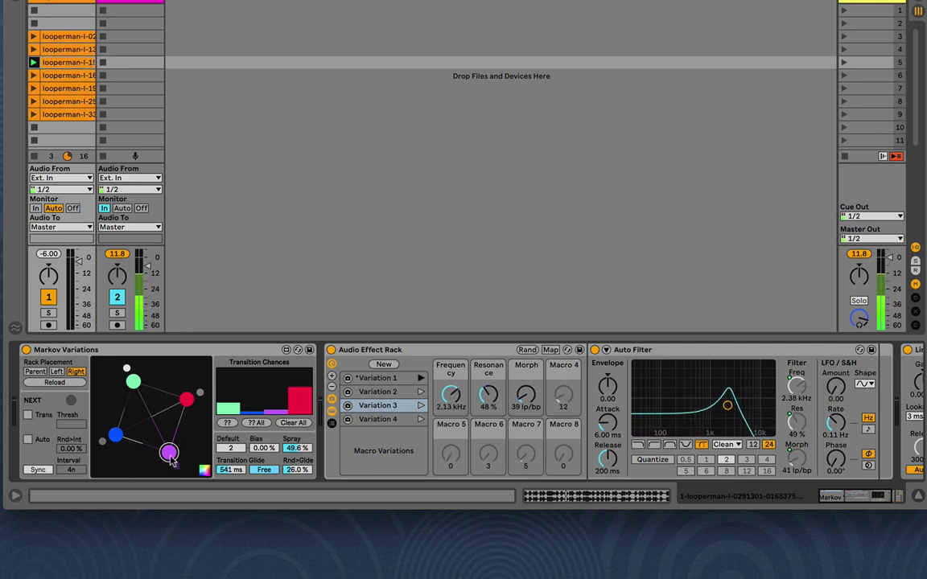
left_click(169, 456)
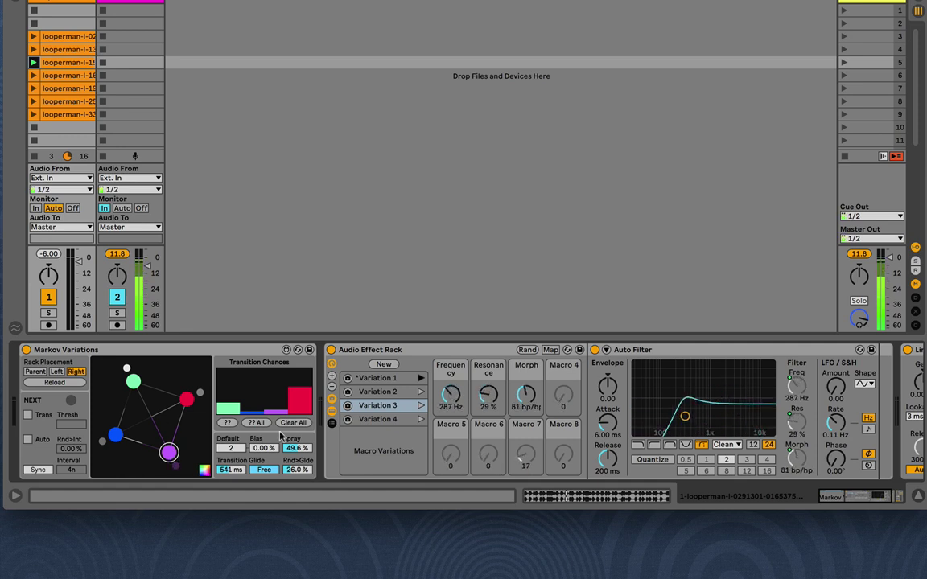
Reset the spray to 0 % and recall Variation 3 with its stored macro values
left_click_drag(293, 447, 293, 490)
left_click(172, 453)
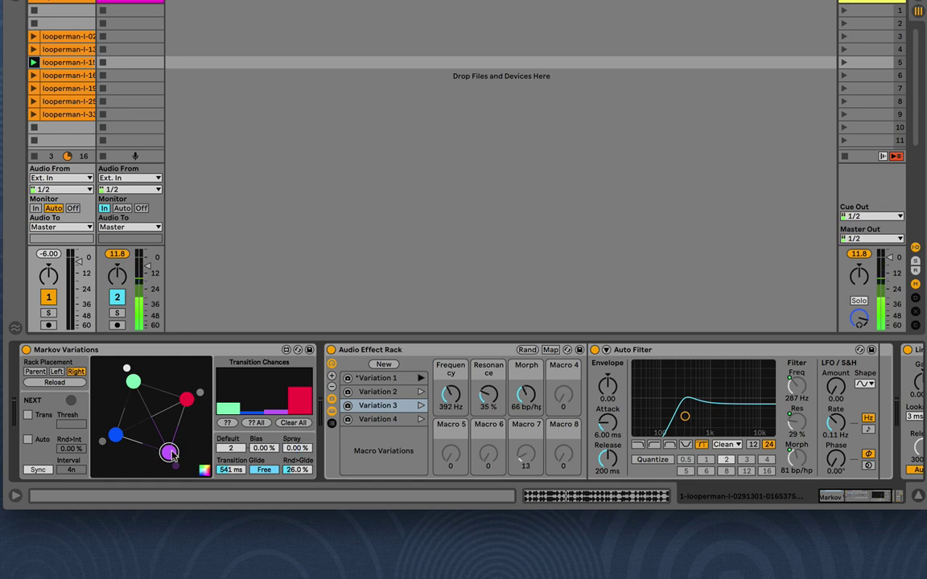
left_click(170, 454)
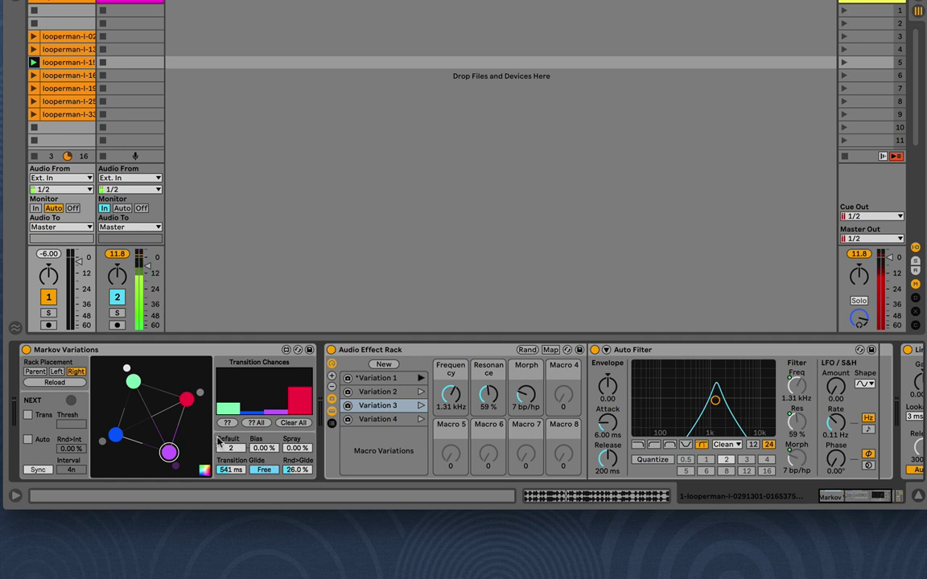
Re-enable automatic transitions and set the transition glide time to 1.42 s
left_click(28, 439)
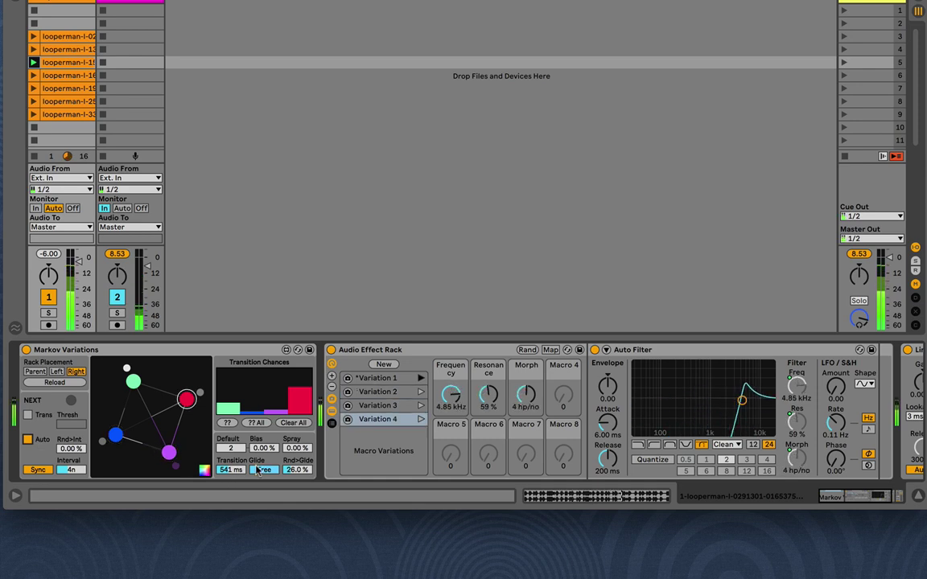
left_click_drag(240, 470, 240, 450)
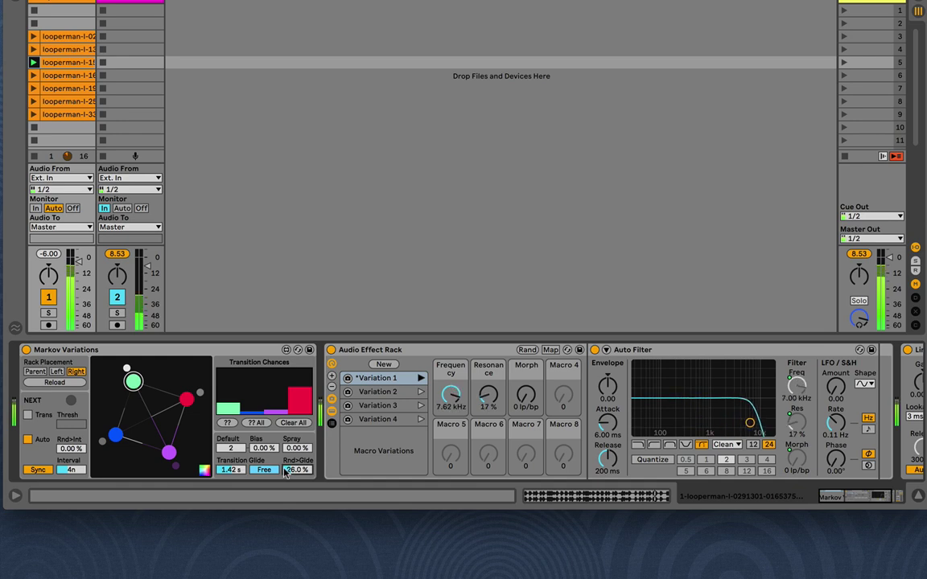
Set the transition glide to 840 ms with 23.6 % randomization, set interval randomization to 11.0 %, and turn off automatic transitions
left_click_drag(286, 473, 286, 465)
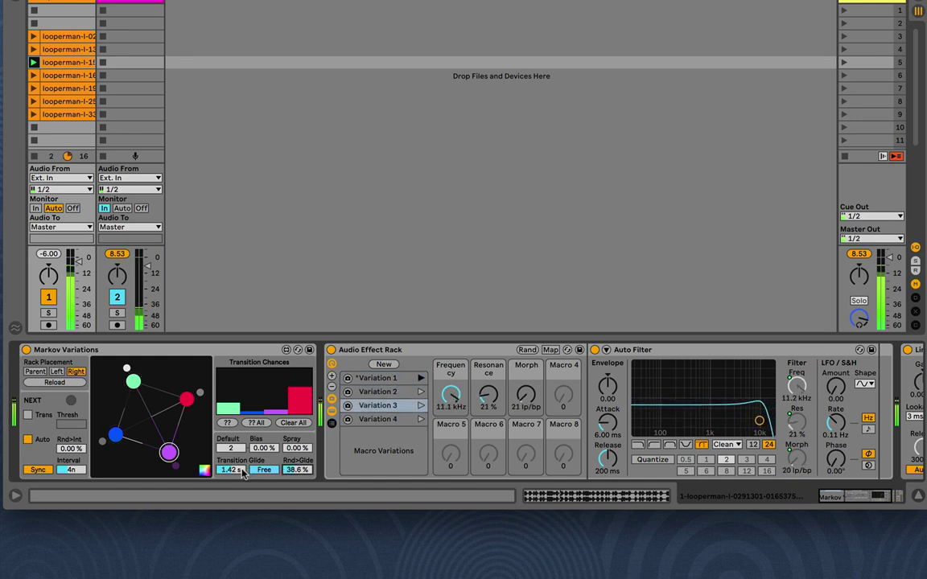
left_click_drag(291, 469, 292, 475)
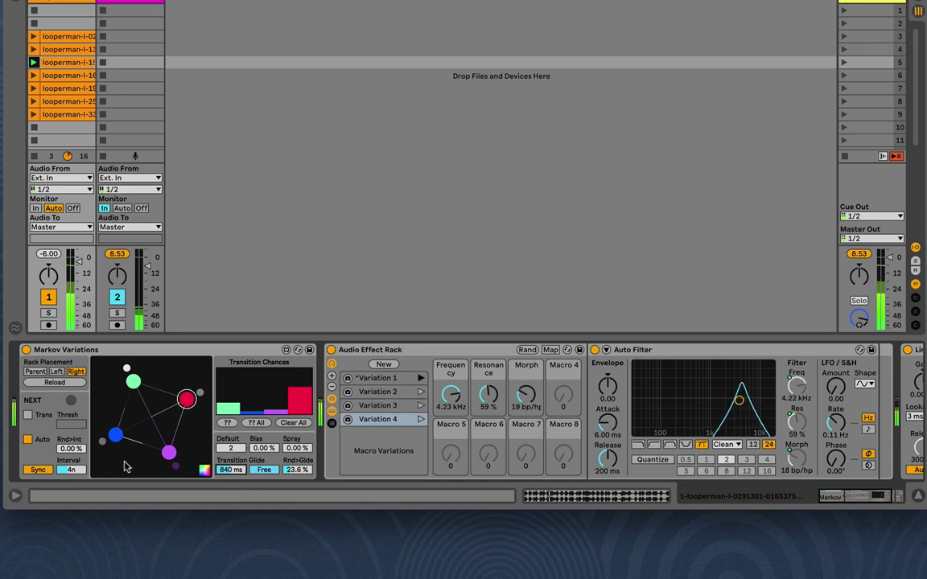
left_click_drag(66, 451, 67, 442)
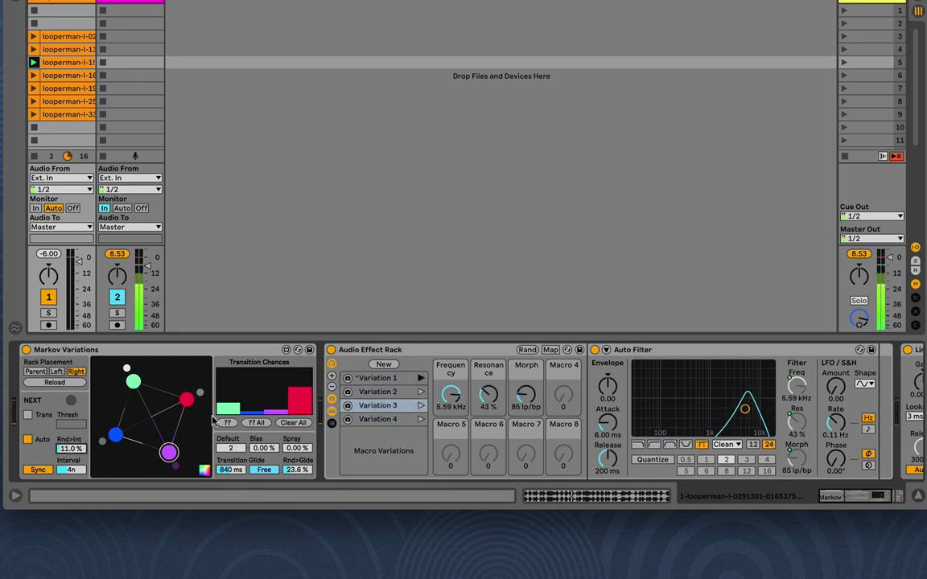
left_click(29, 439)
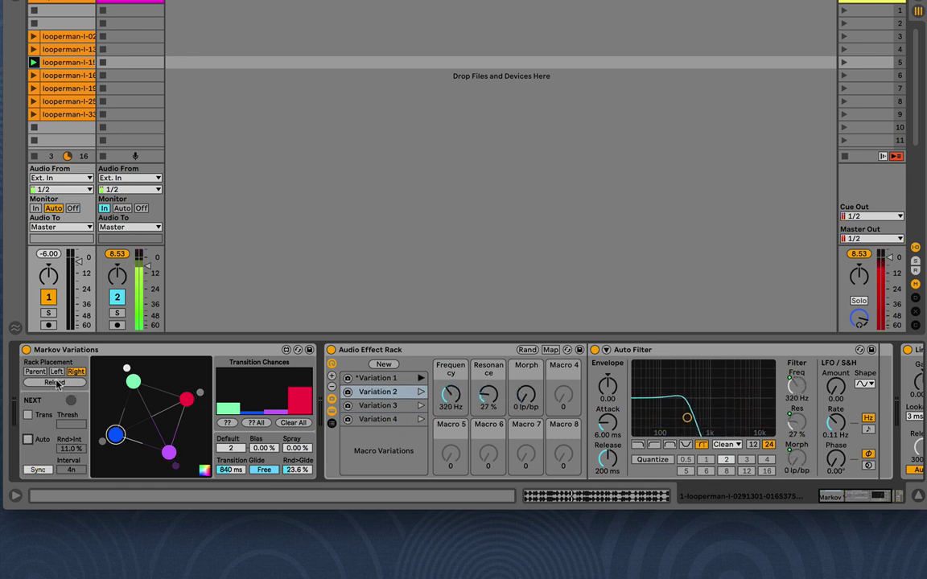
Add a fifth macro variation to the Audio Effect Rack and delete it again
left_click(369, 420)
left_click(385, 365)
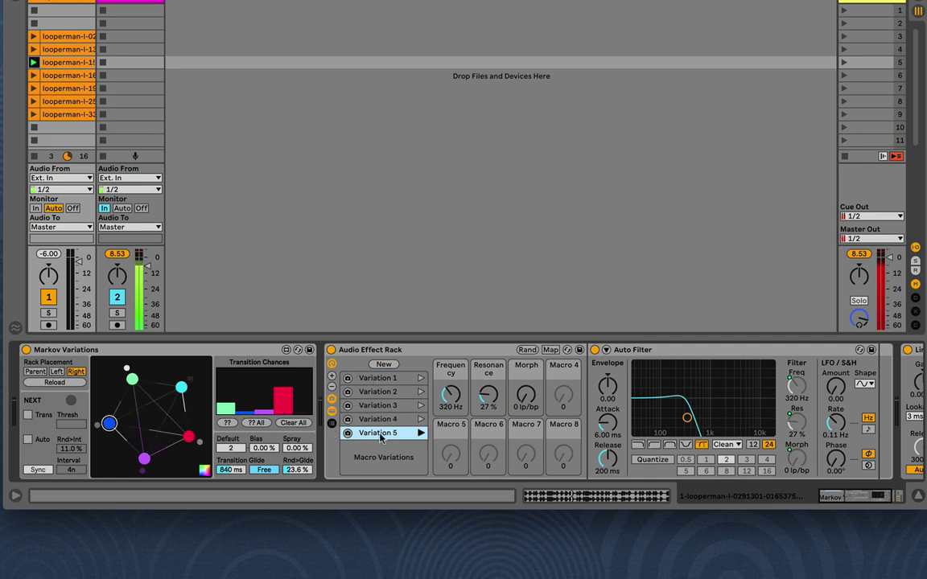
key("Delete")
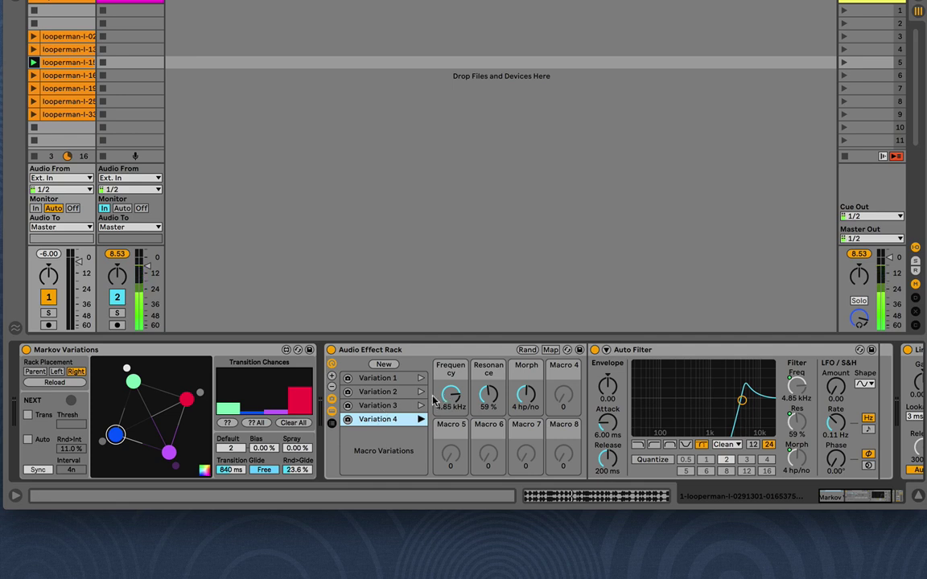
Overwrite Variation 4 with Frequency 303 Hz, Resonance 26 % and Morph 80 hp/no, and reload the rack connection in Markov Variations
left_click_drag(432, 399, 432, 451)
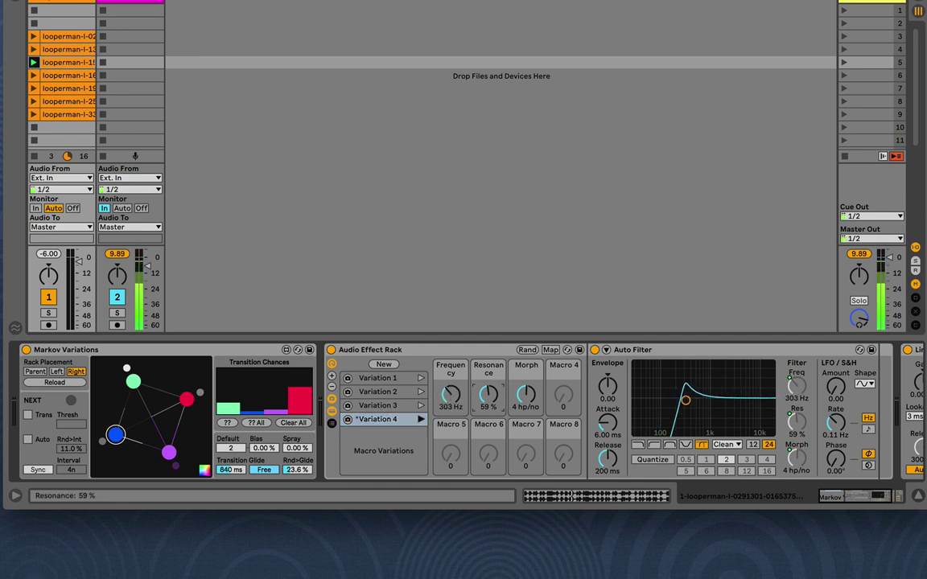
left_click_drag(489, 394, 488, 422)
left_click_drag(526, 395, 526, 338)
left_click(348, 420)
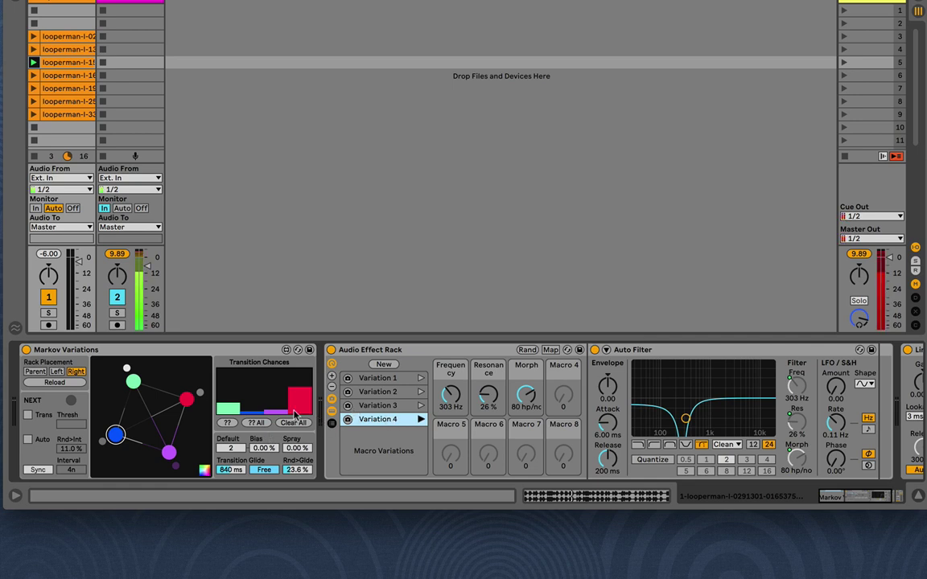
left_click(48, 383)
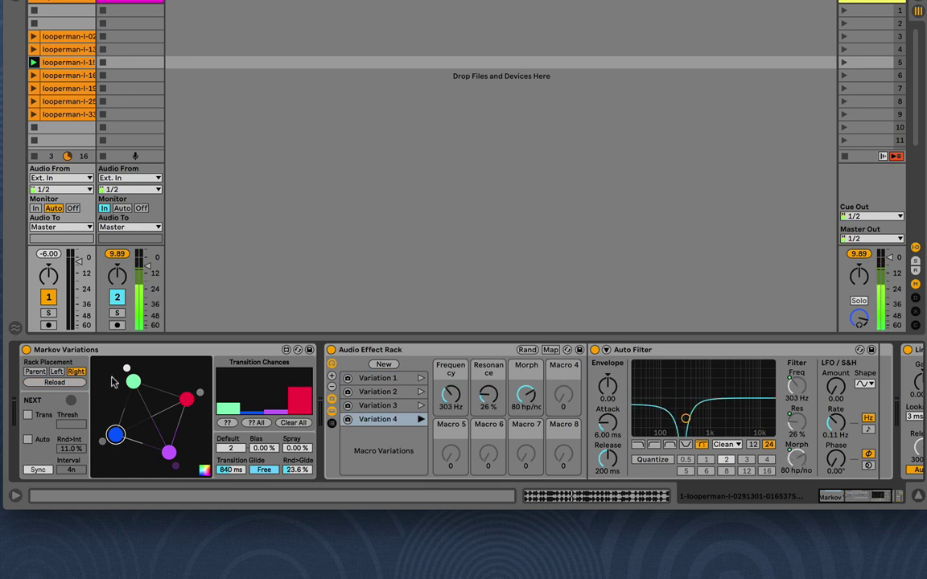
left_click(45, 384)
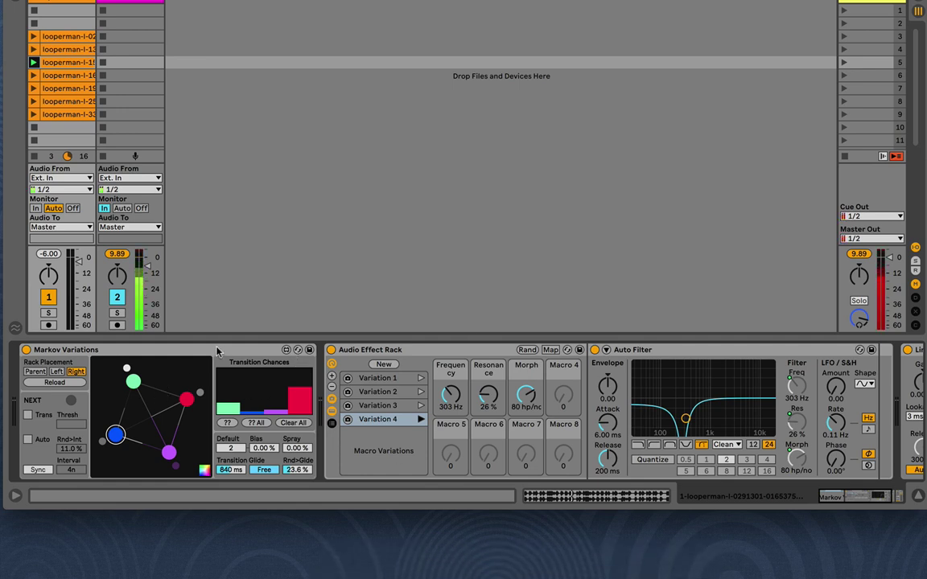
Move the Markov Variations device onto a new audio track, and from there onto a new MIDI track
left_click(179, 348)
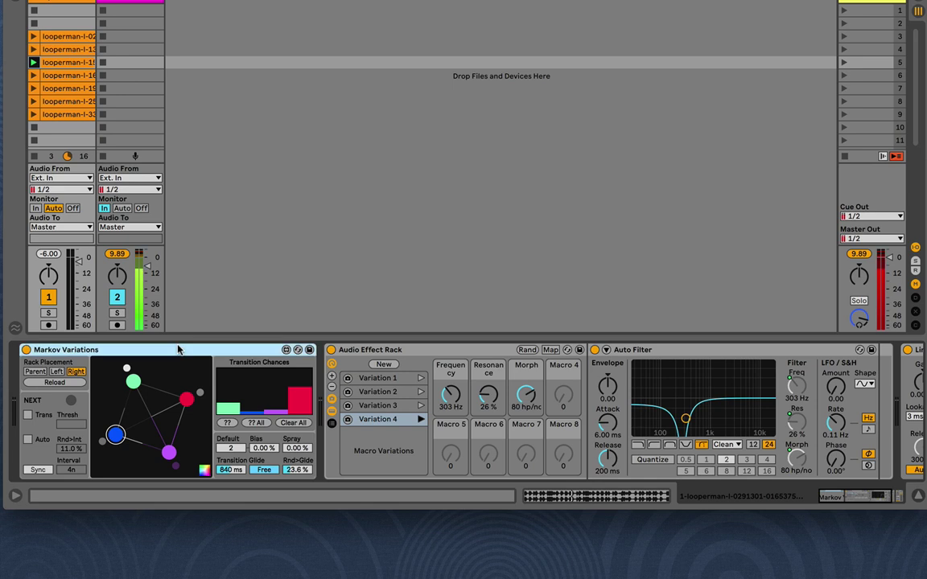
left_click_drag(180, 350, 289, 217)
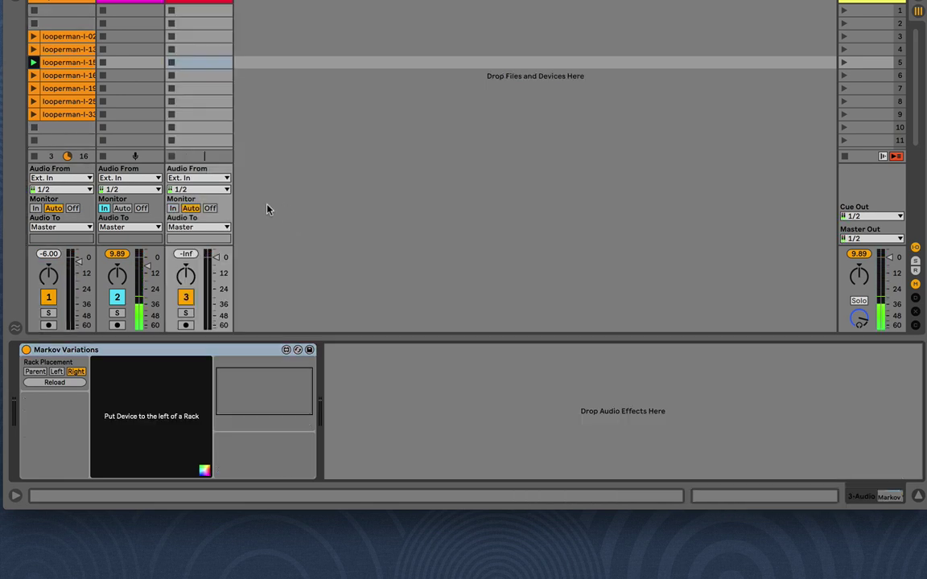
double_click(302, 74)
left_click(204, 101)
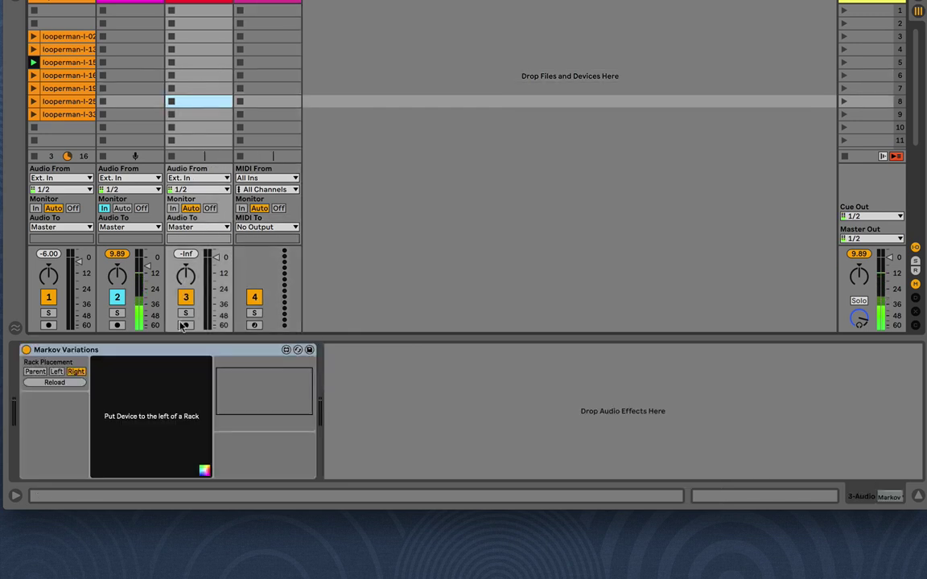
left_click_drag(176, 350, 266, 155)
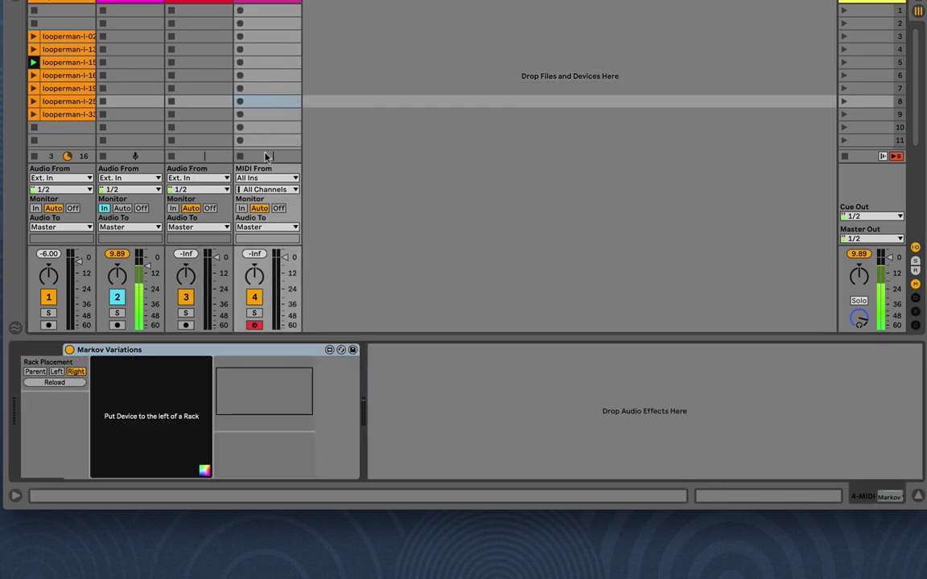
Switch to Finder and load Note Trigger Map.amxd from the Markov Variations presets folder as the MIDI track's first device
left_click(20, 2)
left_click(20, 2)
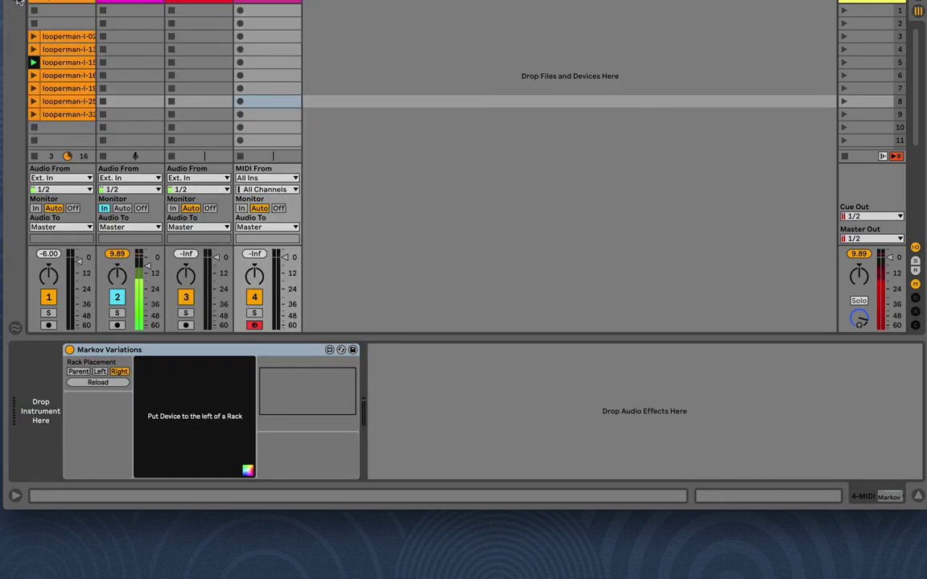
left_click(335, 555)
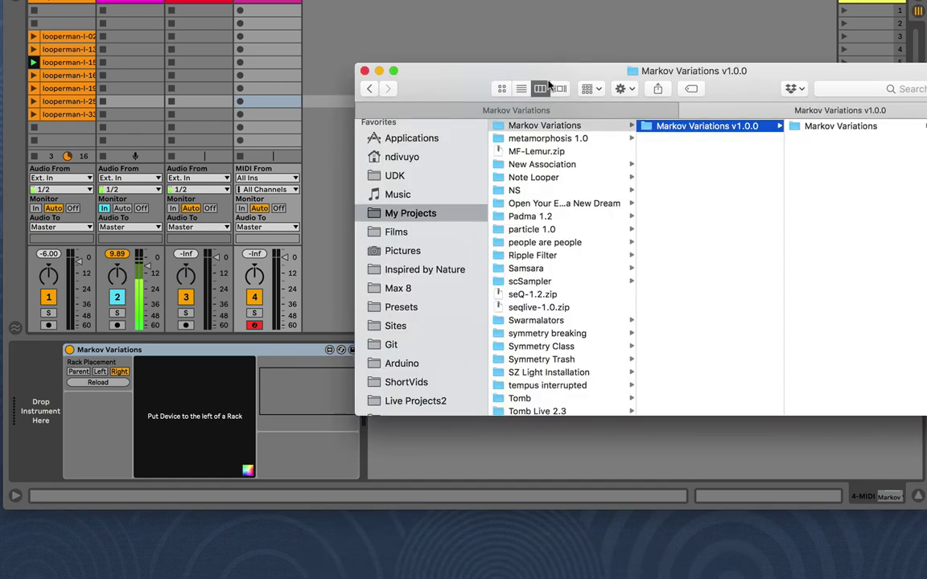
left_click_drag(550, 84, 567, 4)
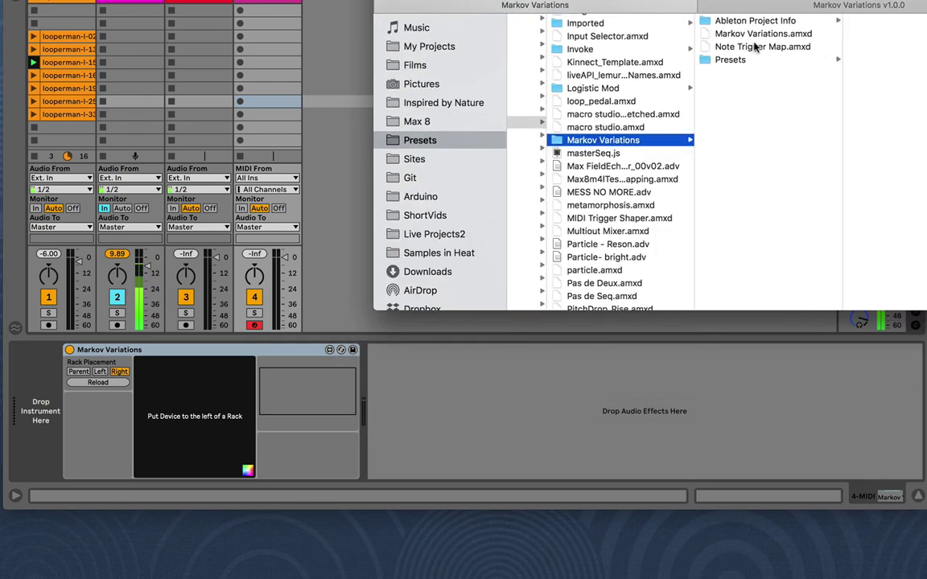
left_click_drag(755, 47, 47, 415)
left_click(124, 396)
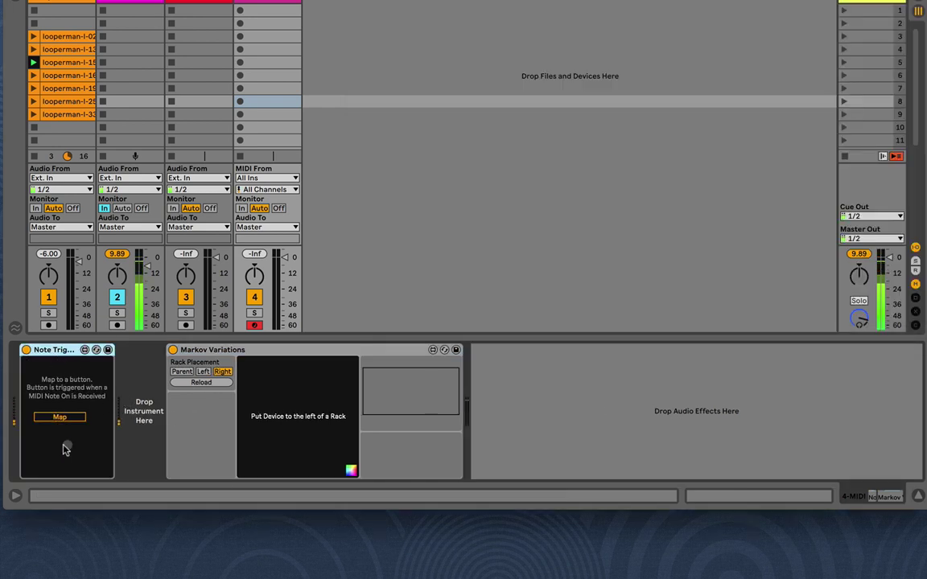
left_click(67, 445)
Add the Analog instrument between Note Trigger Map and Markov Variations and group it into an Instrument Rack
key("super+alt+b")
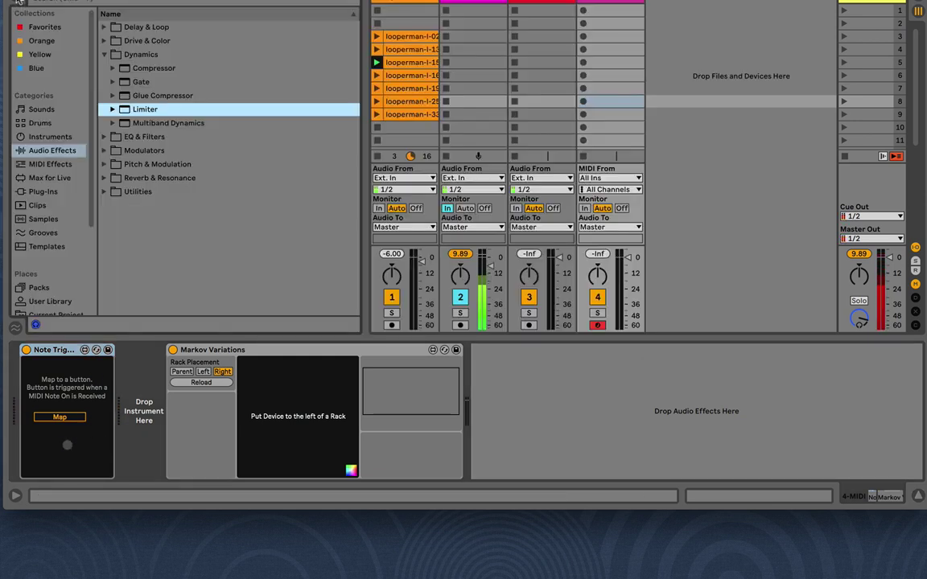
left_click(21, 139)
left_click(128, 137)
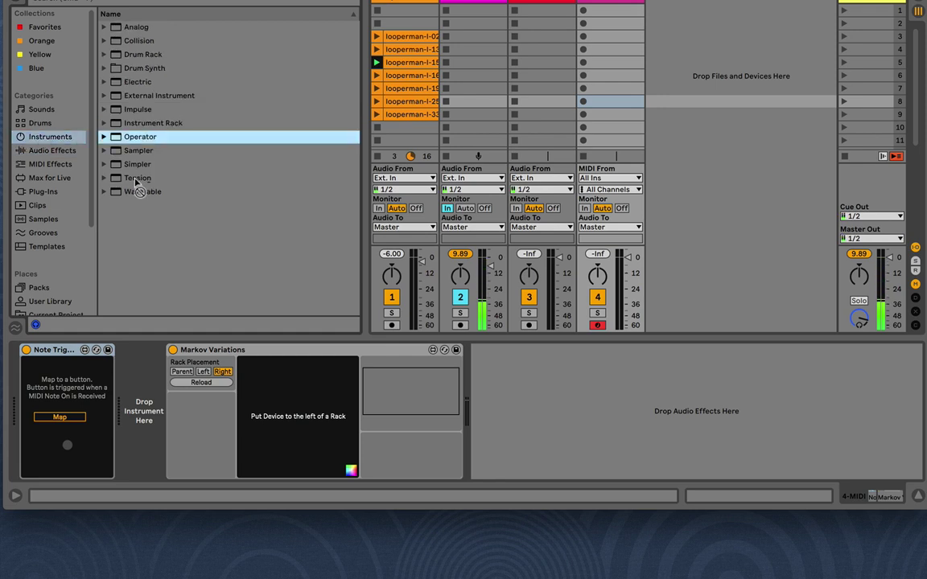
left_click_drag(121, 27, 179, 364)
right_click(179, 363)
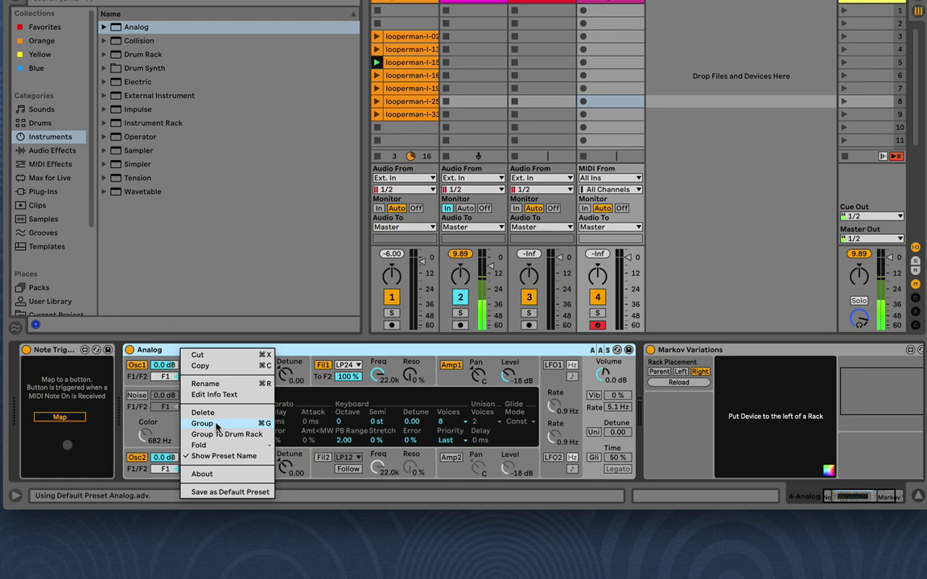
left_click(197, 394)
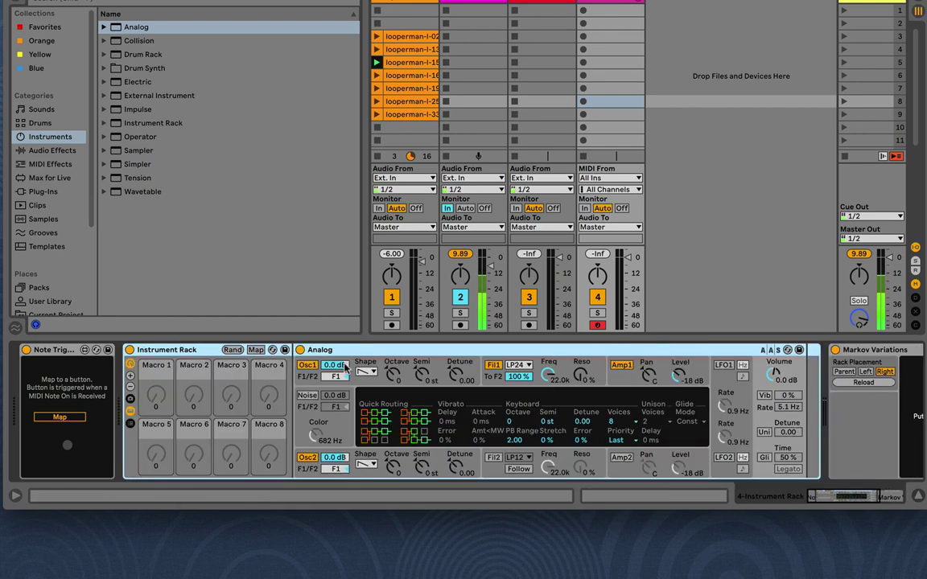
Map Analog's Osc1 Octave to Macro 1 and its Fil1 Freq to Macro 2 of the Instrument Rack
right_click(393, 374)
left_click(466, 202)
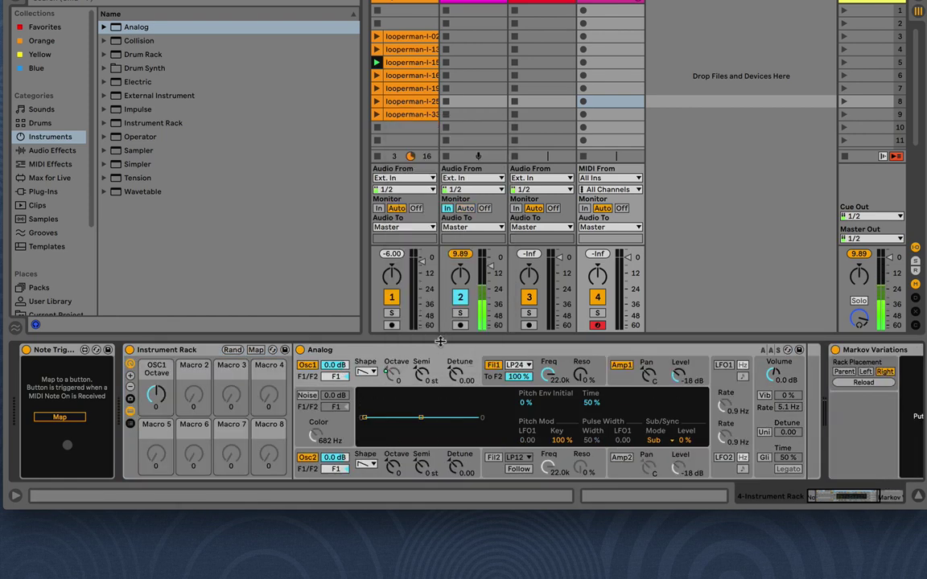
right_click(549, 375)
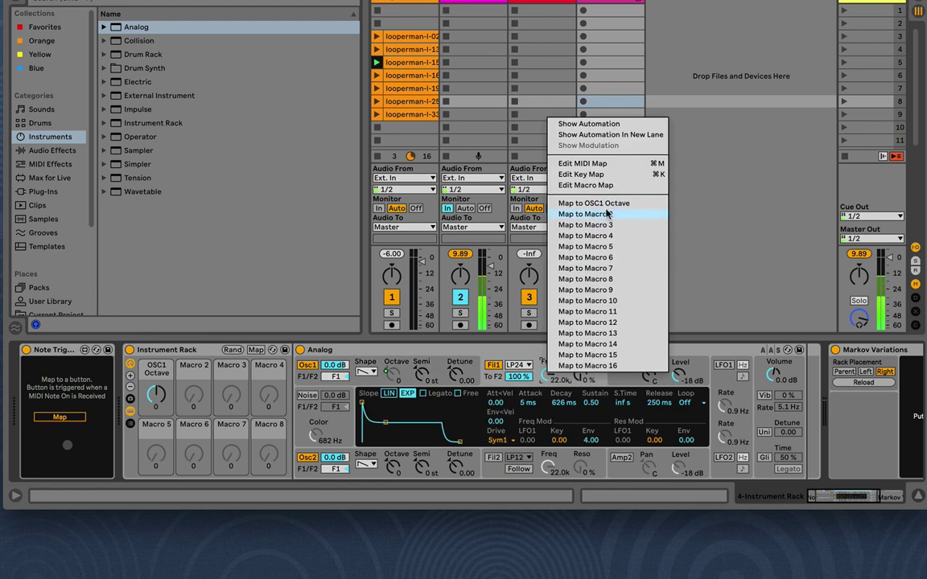
left_click(596, 215)
Store three macro variations in the Instrument Rack, randomizing the macros for the second and third, and hide the rack's devices
left_click(130, 399)
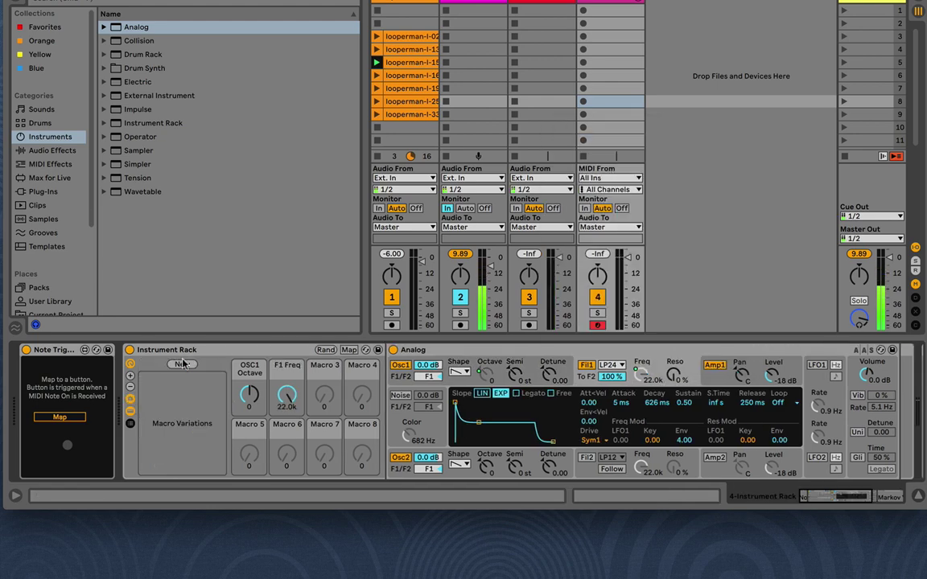
left_click(181, 365)
left_click(325, 350)
left_click(325, 350)
left_click(182, 364)
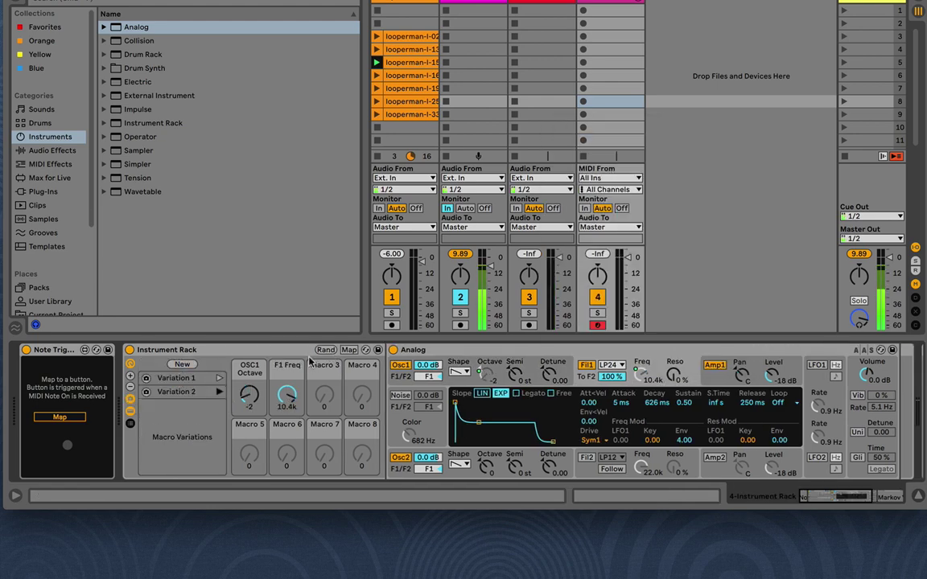
left_click(182, 364)
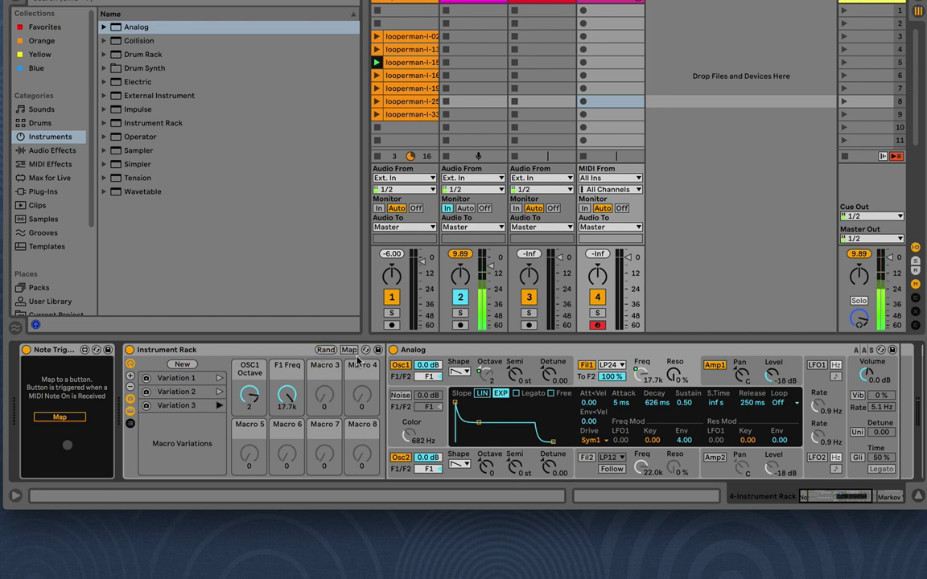
left_click(131, 412)
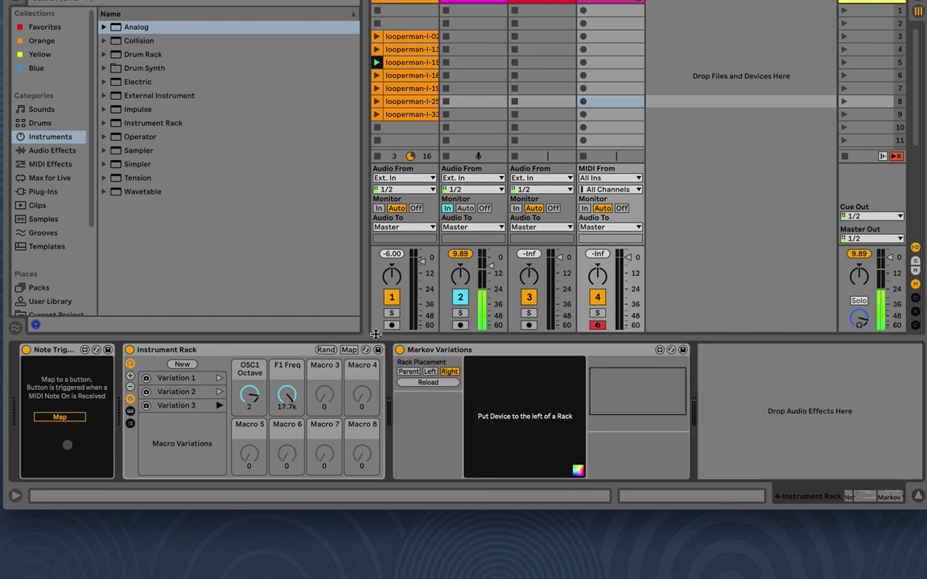
Set the Markov Variations rack placement to Left and map Note Trigger Map to its NEXT button
left_click_drag(470, 350, 424, 382)
left_click(433, 371)
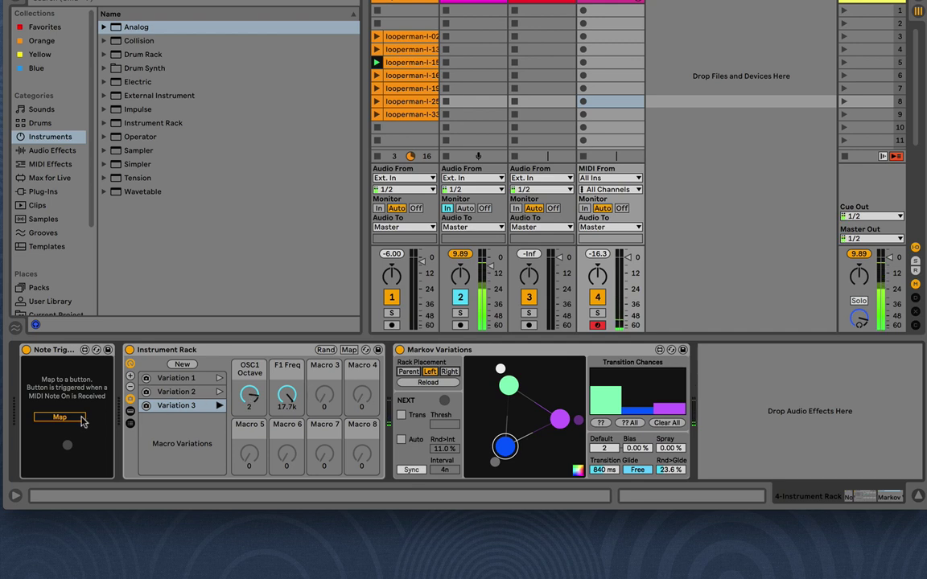
left_click(444, 400)
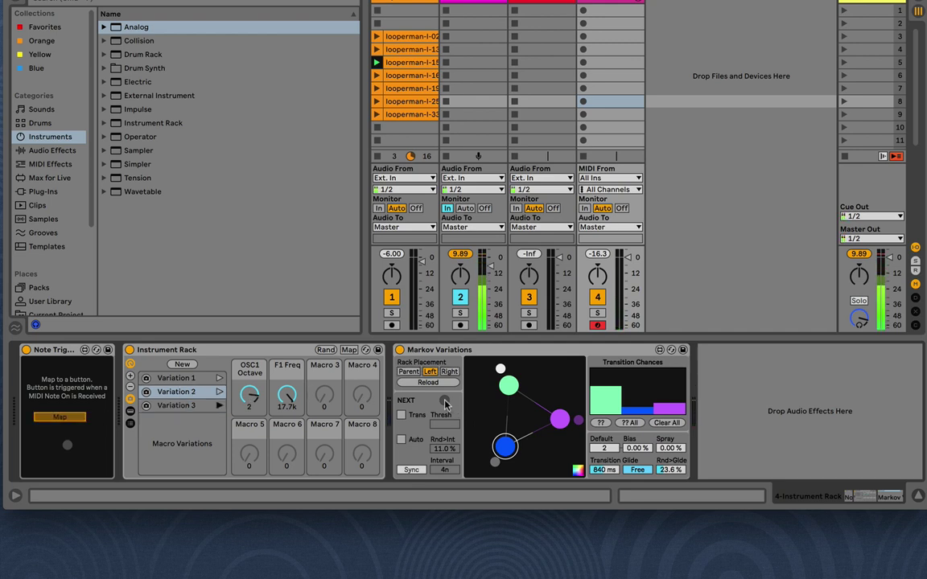